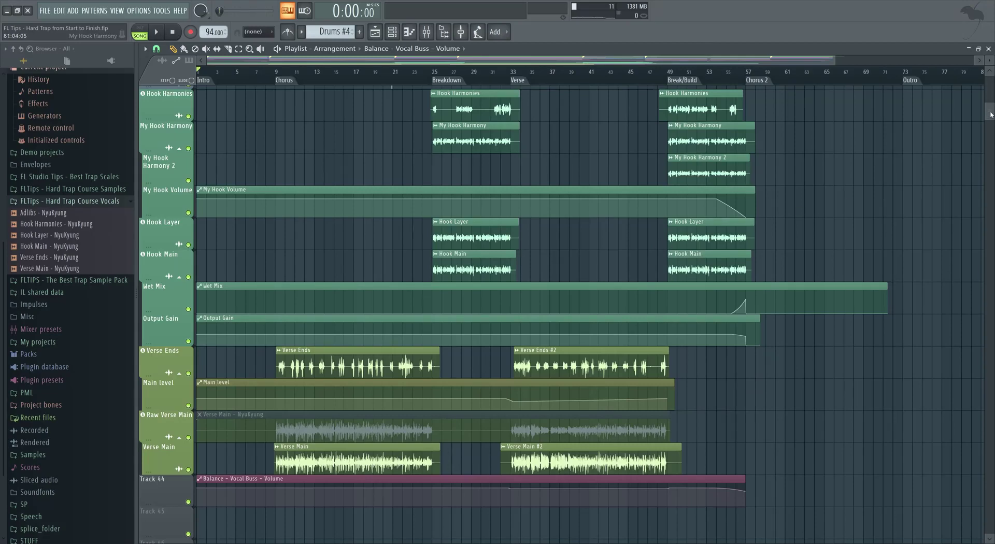
Step: Save the trap vocal arrangement project with Ctrl+S
left_click_drag(990, 115, 990, 113)
scroll(944, 135, "down", 1)
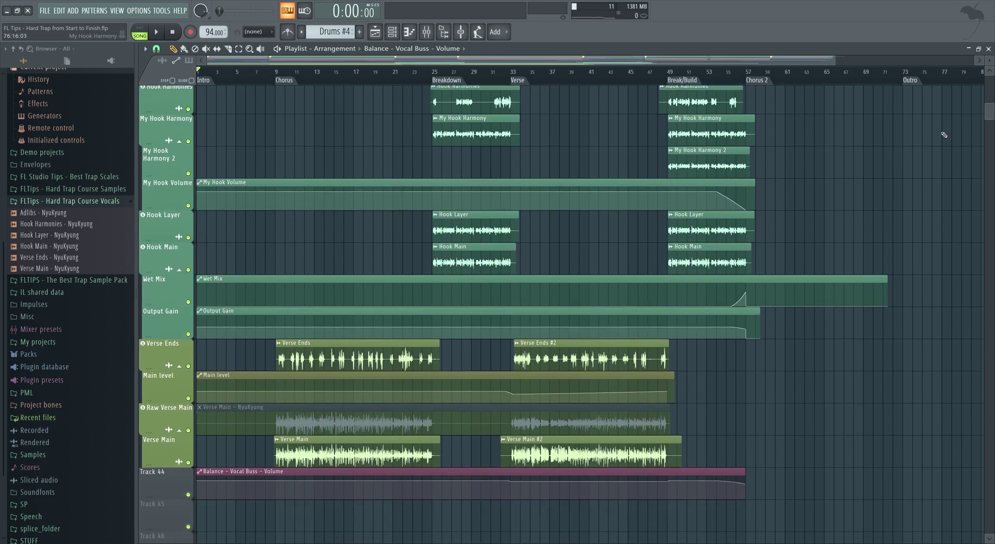
scroll(944, 134, "up", 2)
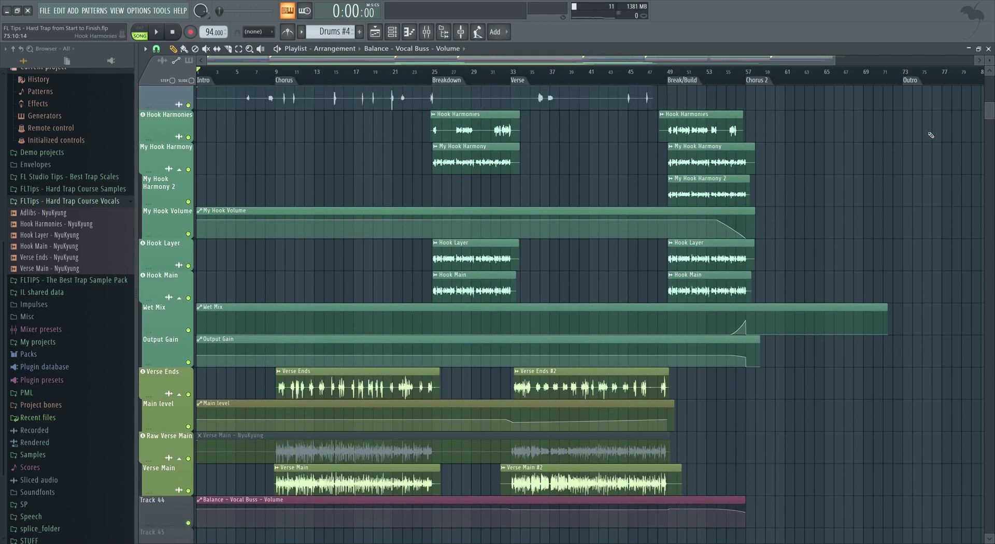
key("ctrl+s")
Step: Scroll through the playlist to review the verse, hook, harmony and adlib clips and automation
scroll(515, 279, "up", 1)
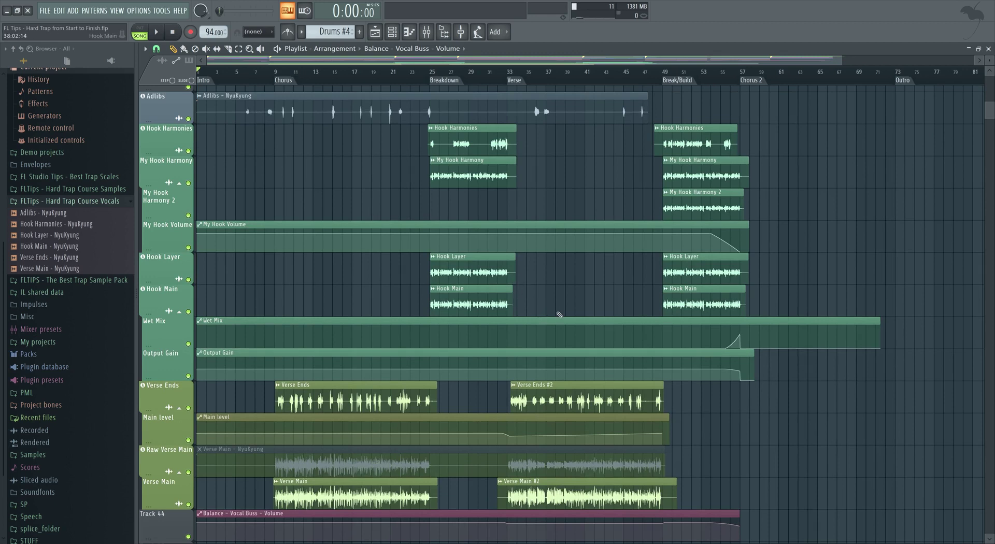
left_click(426, 33)
scroll(371, 382, "down", 4)
scroll(282, 363, "up", 6)
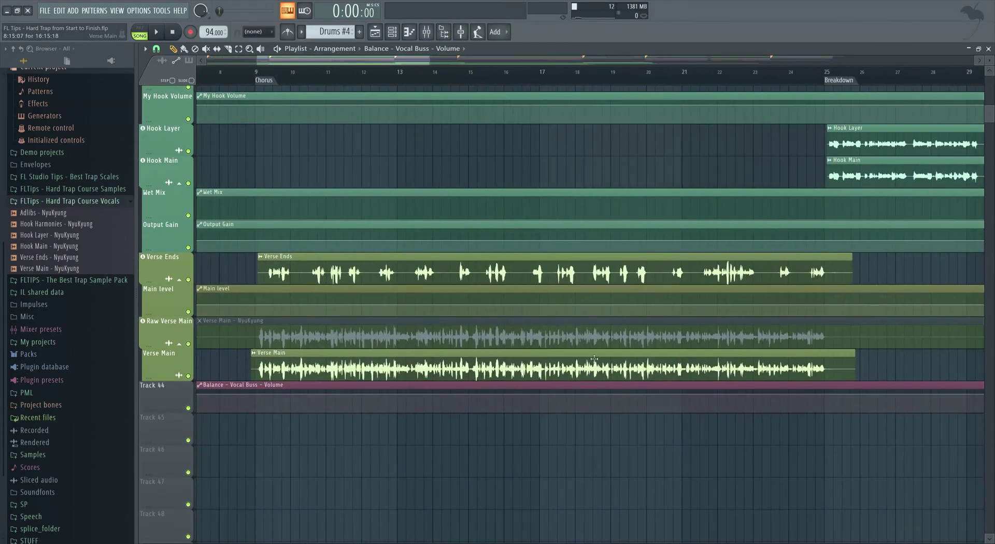
scroll(594, 359, "down", 5, "ctrl")
scroll(595, 358, "up", 3)
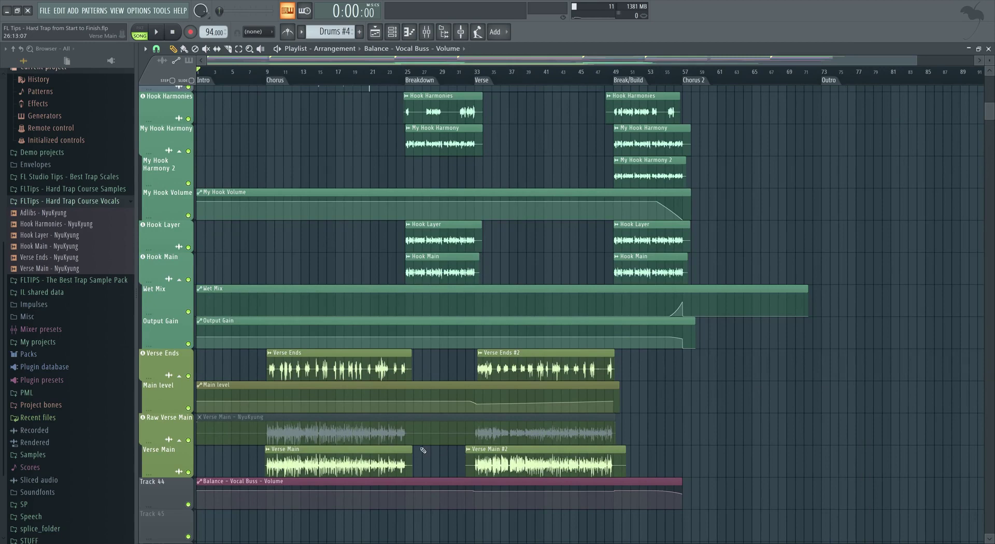
scroll(423, 450, "up", 1, "ctrl")
scroll(423, 450, "down", 1)
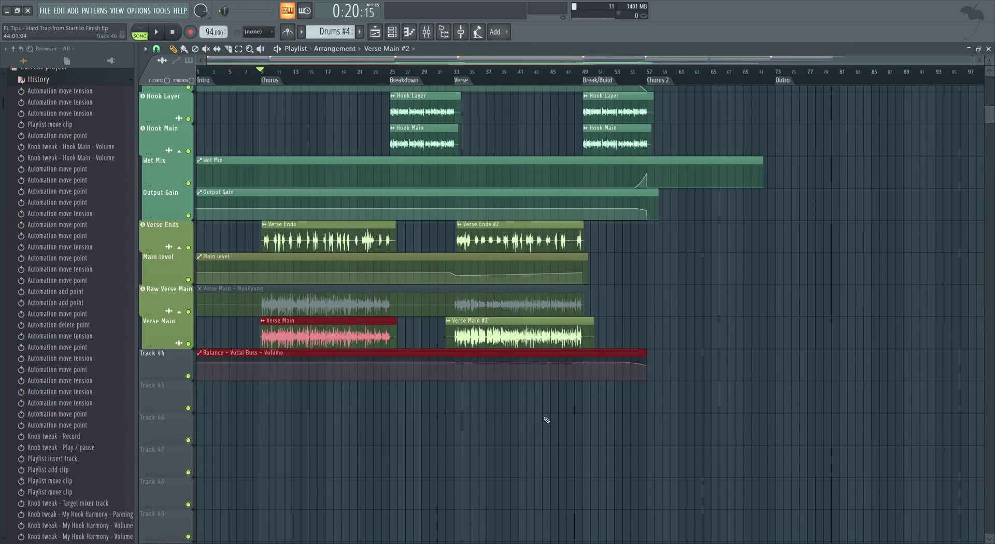
Step: Copy the two Verse Main and two Hook Main clips onto Track 46 as unique clips in sequence
left_click(633, 347)
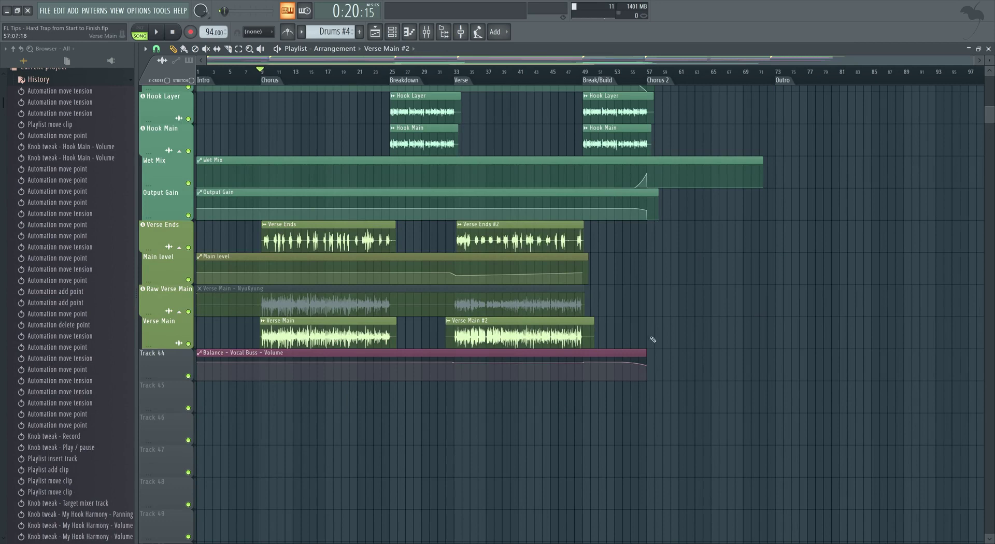
left_click_drag(675, 339, 363, 334, "ctrl")
left_click_drag(687, 144, 419, 142, "ctrl+shift")
left_click_drag(421, 263, 424, 350, "shift")
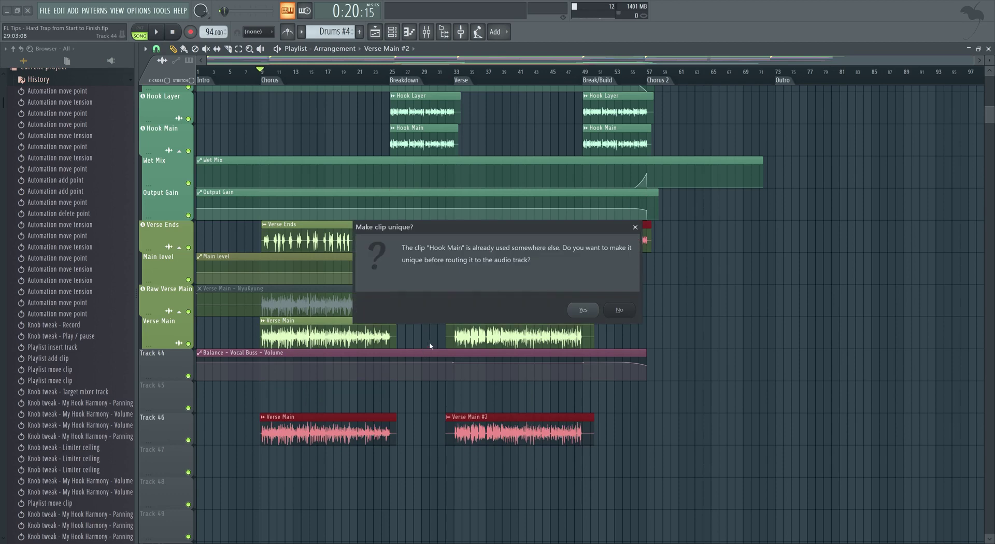
left_click(584, 310)
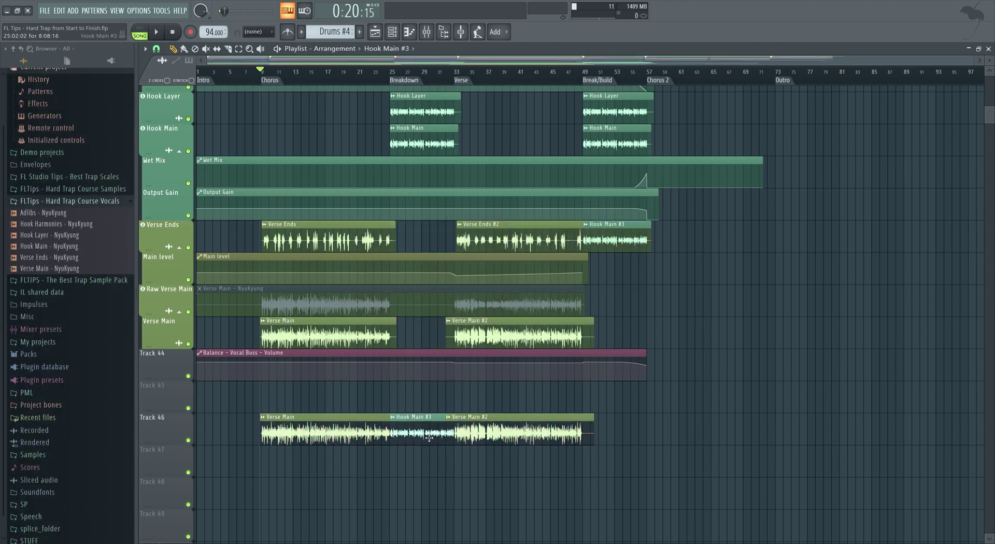
left_click_drag(602, 244, 602, 436)
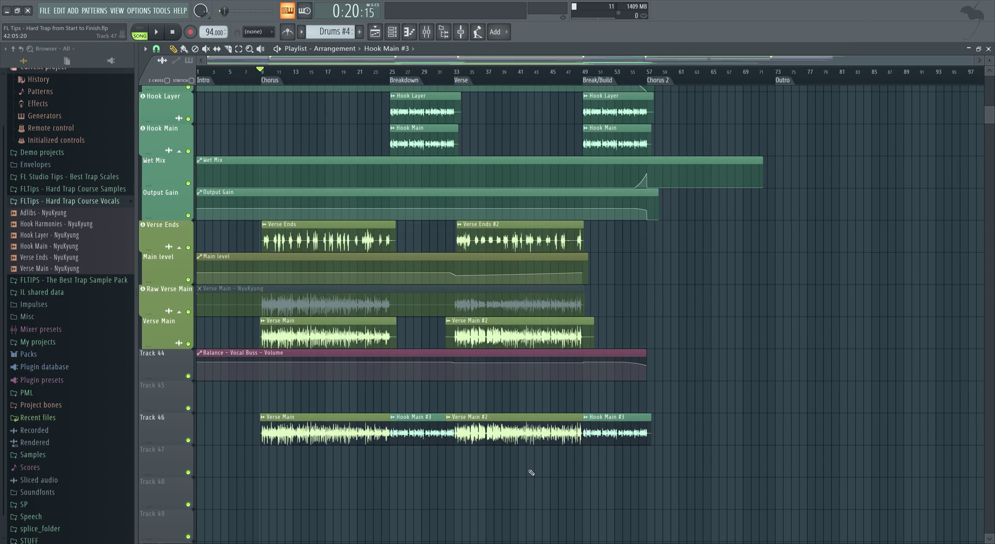
Step: Inspect the Hook Main, Verse Ends and Raw Verse Main mixer inserts' effect chains
key("F9")
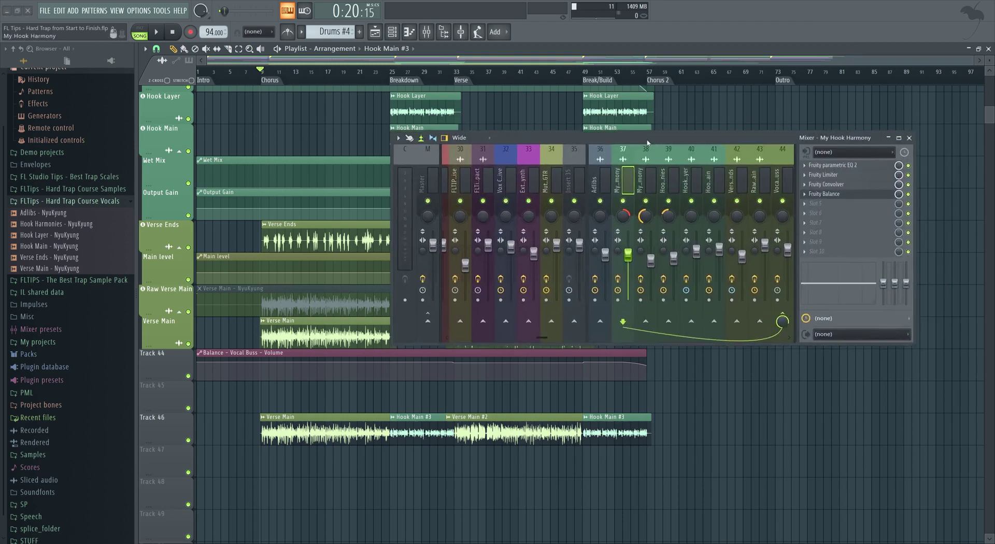
left_click(659, 158)
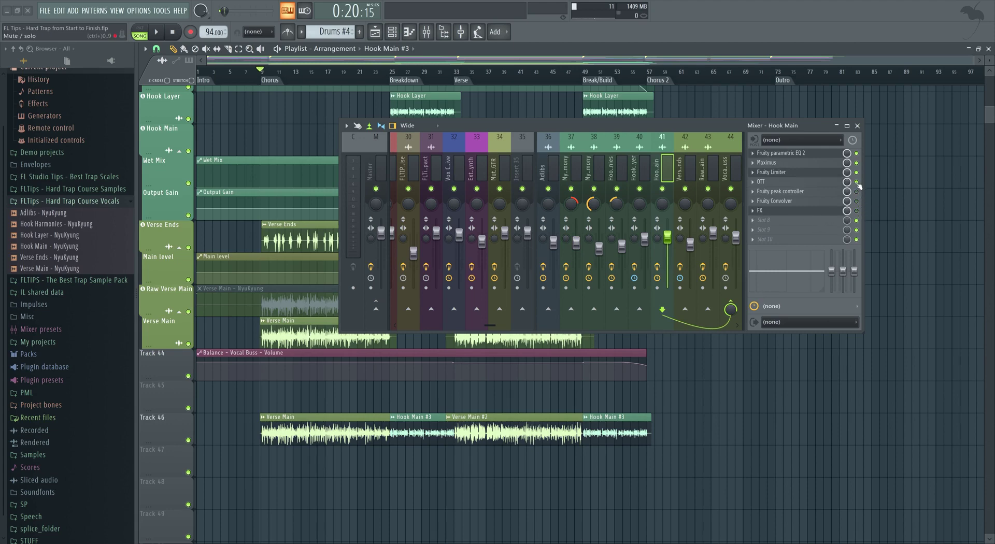
left_click_drag(859, 183, 754, 154)
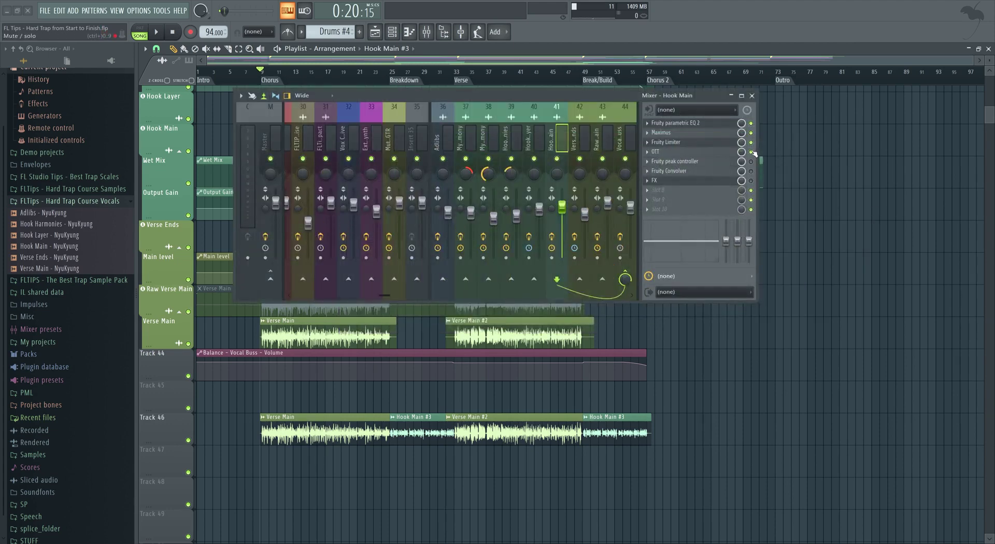
key("Right")
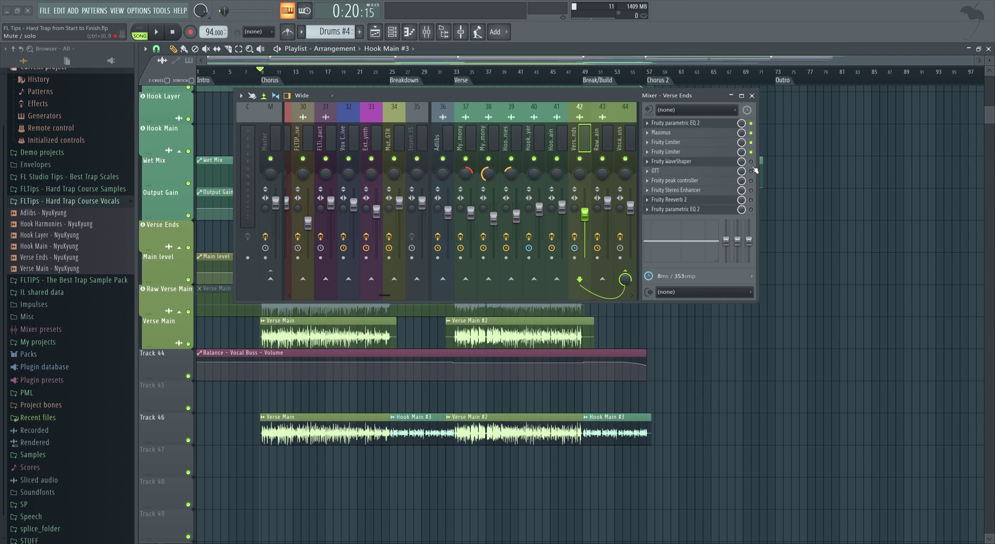
left_click(614, 141)
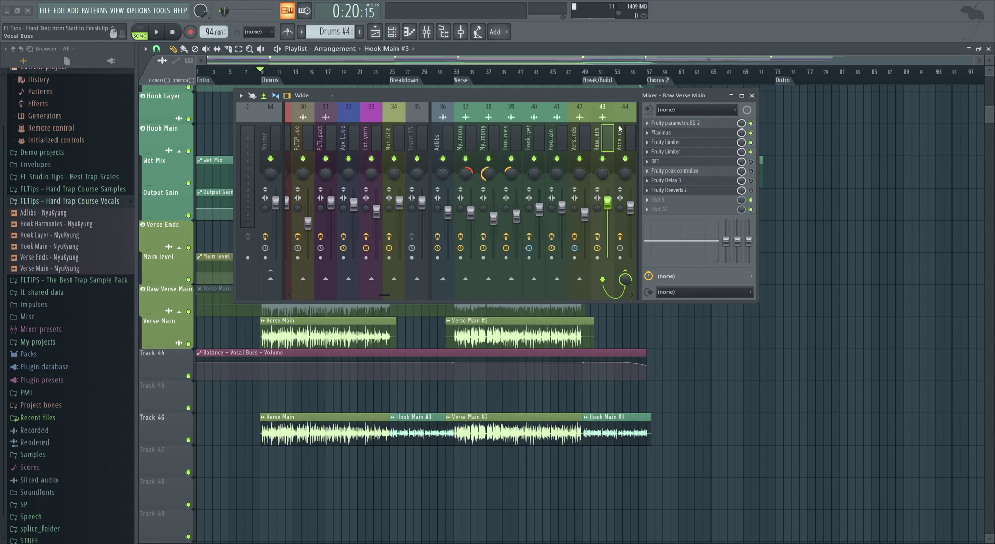
Step: Consolidate the four Track 46 clips into audio with insert effects enabled
left_click_drag(670, 475, 344, 412)
key("ctrl+alt+c")
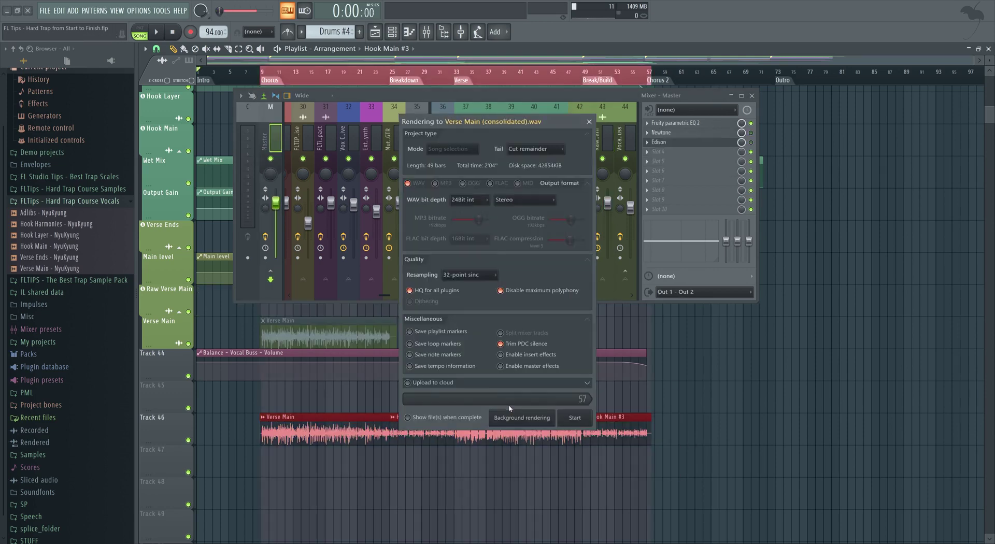
left_click(500, 355)
left_click(575, 418)
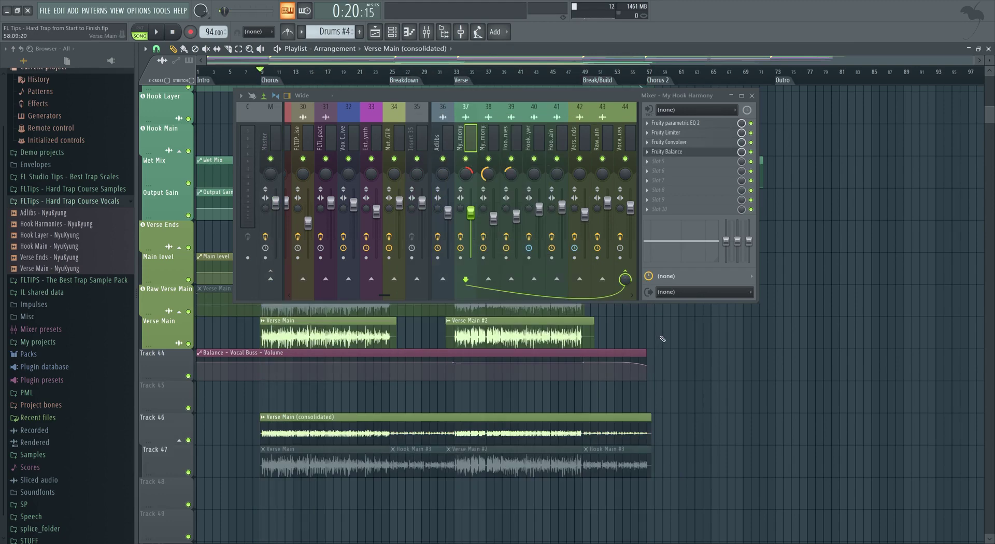
Step: Enable Normalize on the consolidated Verse Main sample
scroll(261, 460, "up", 4)
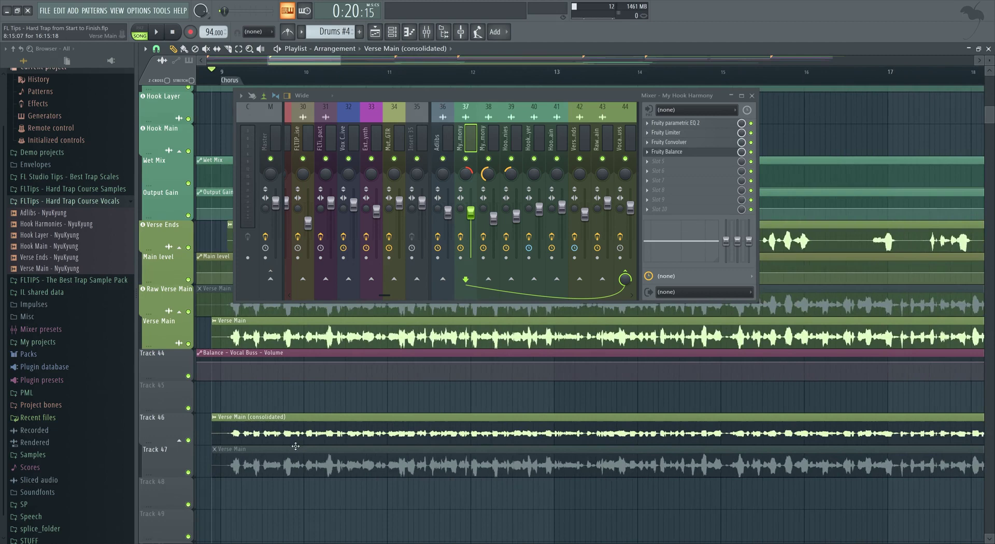
scroll(334, 438, "down", 6)
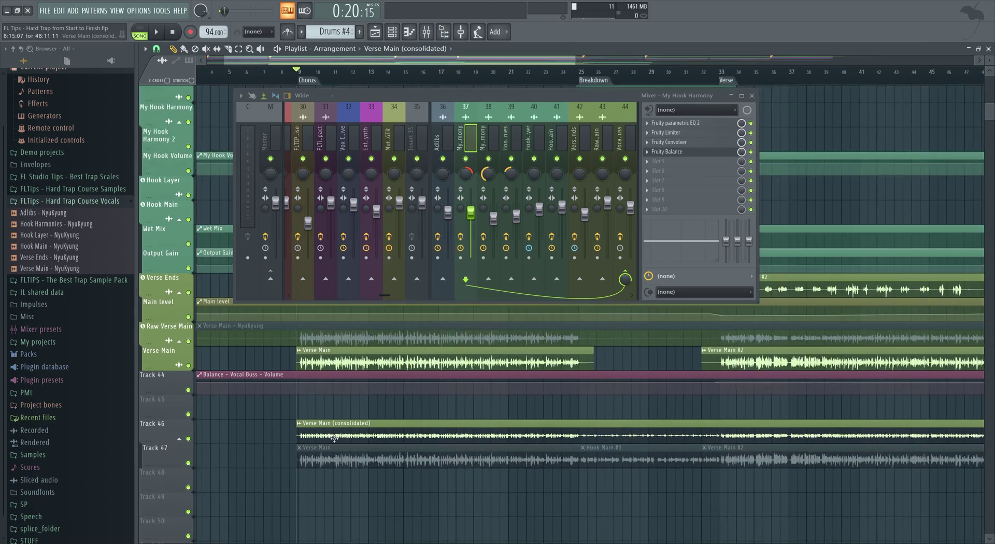
scroll(335, 437, "up", 2)
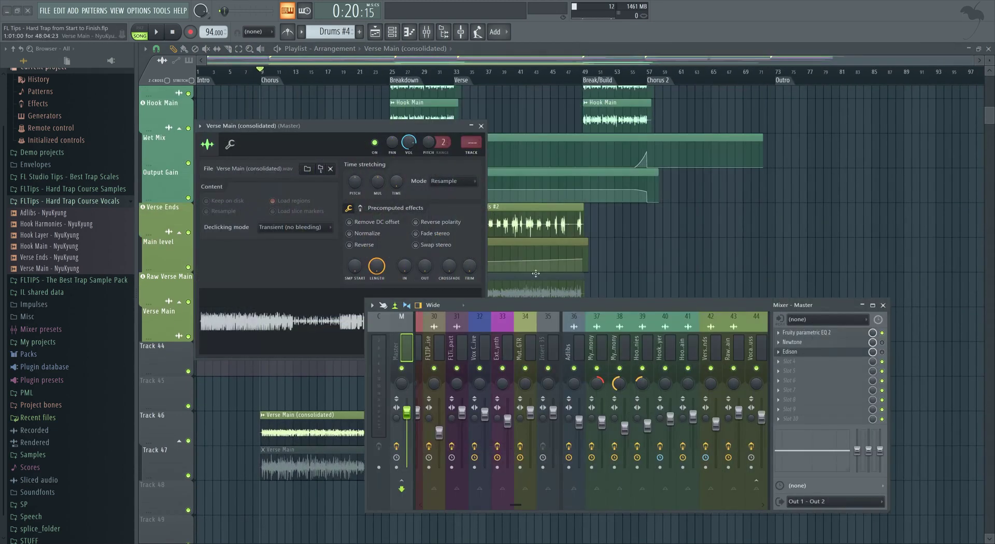
left_click(367, 234)
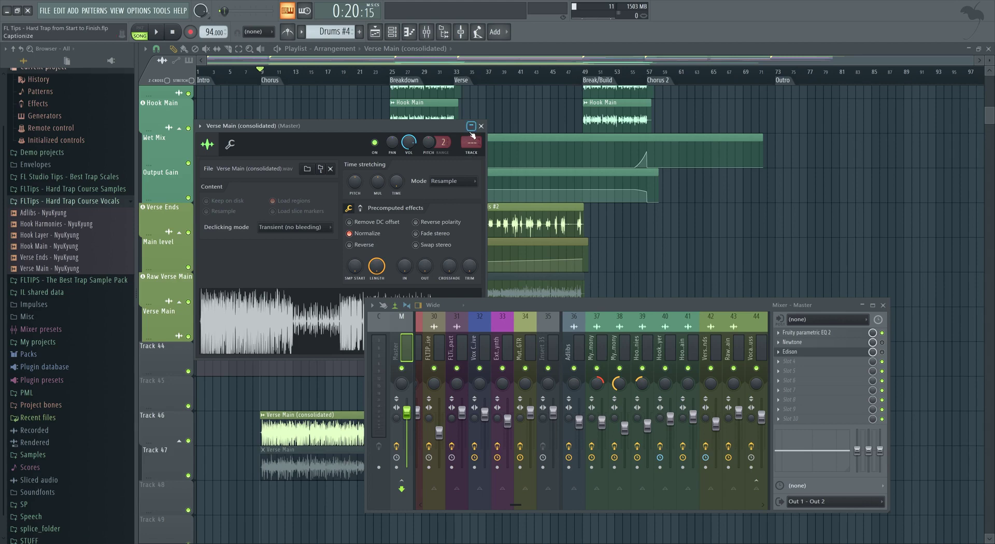
Step: Delete the original clips on Track 47 and route the consolidated vocal to mixer insert 35
right_click(592, 474)
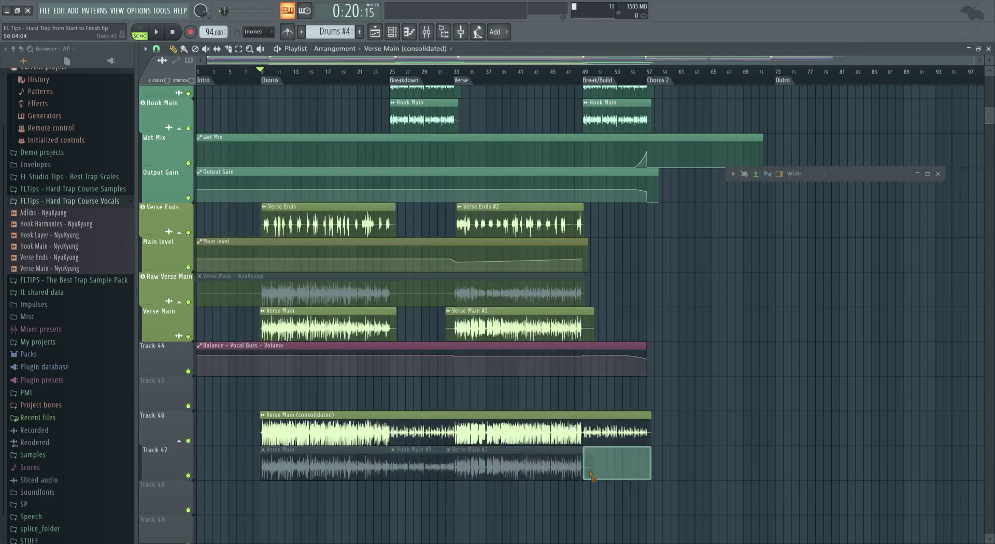
right_click(518, 471)
right_click(418, 469)
right_click(332, 468)
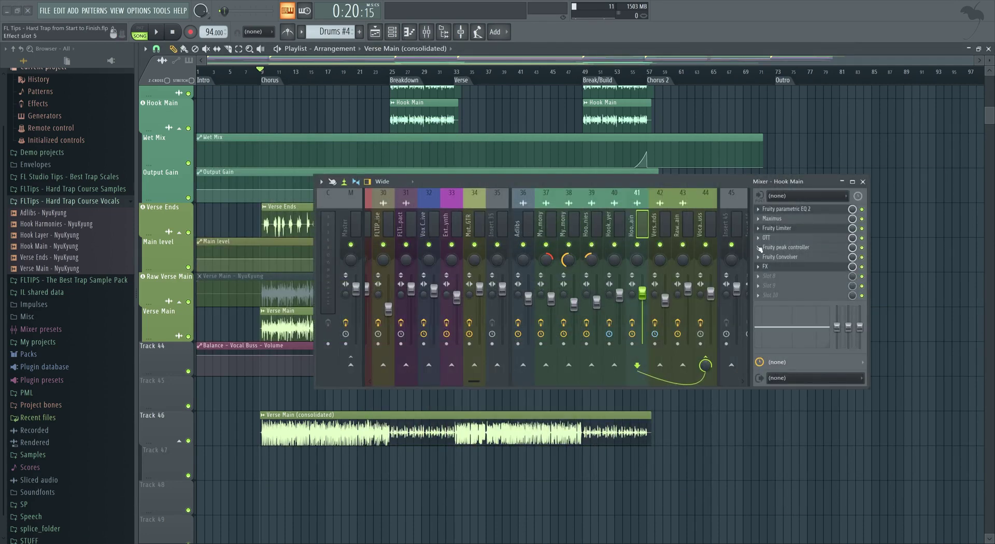
key("Right")
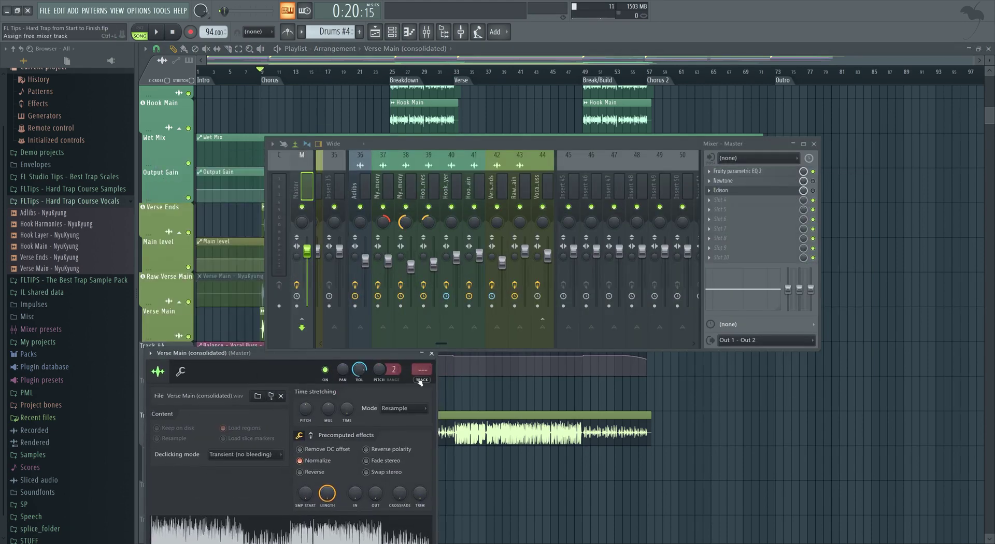
left_click(421, 380)
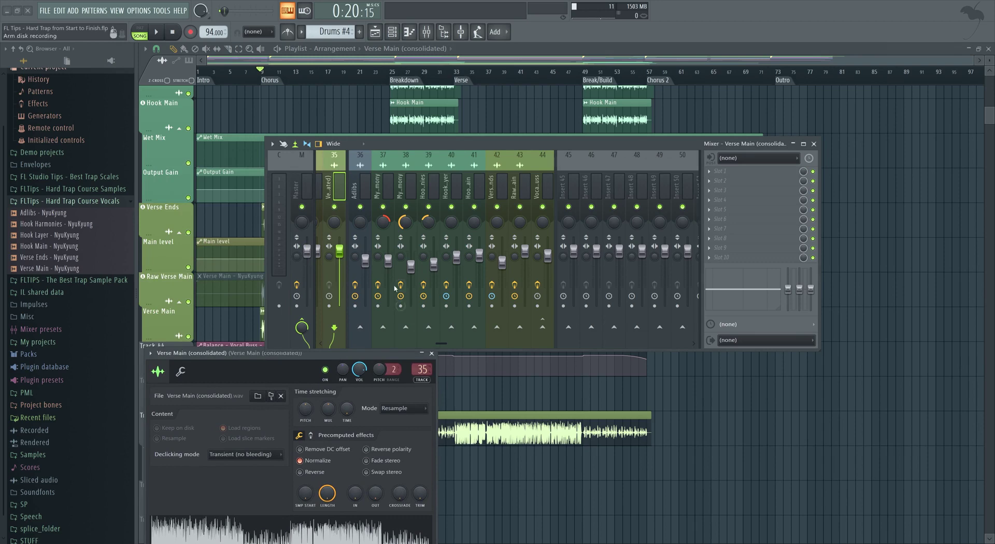
Step: Rename insert 35 to 'Vocal Signal' with a light grey colour, and add an empty insert before it
right_click(337, 184)
left_click(362, 163)
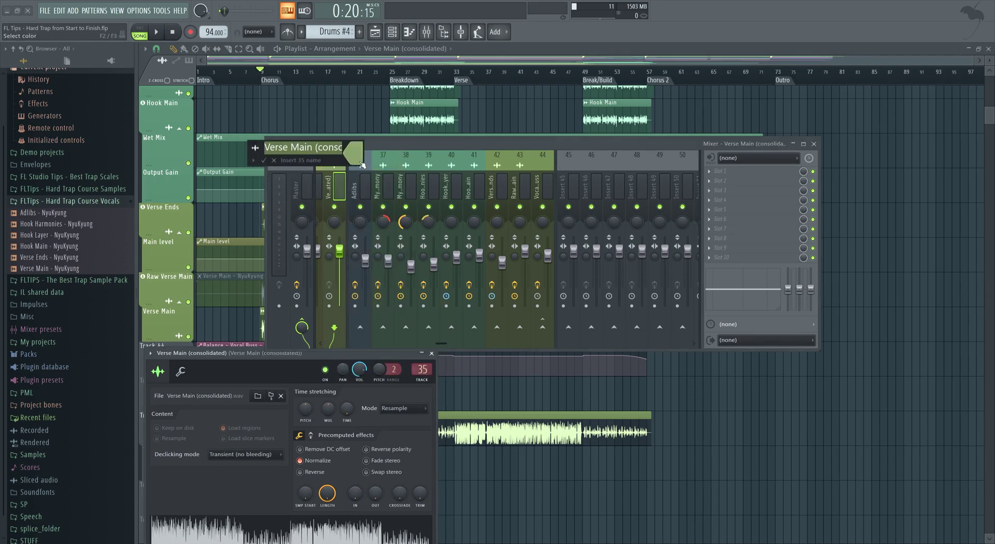
type("Vocal Signal")
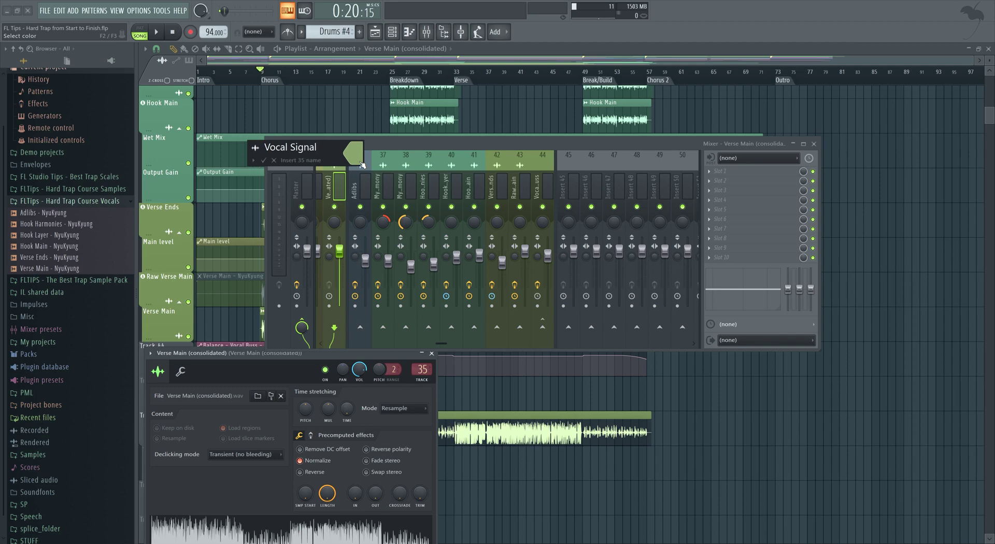
left_click(362, 164)
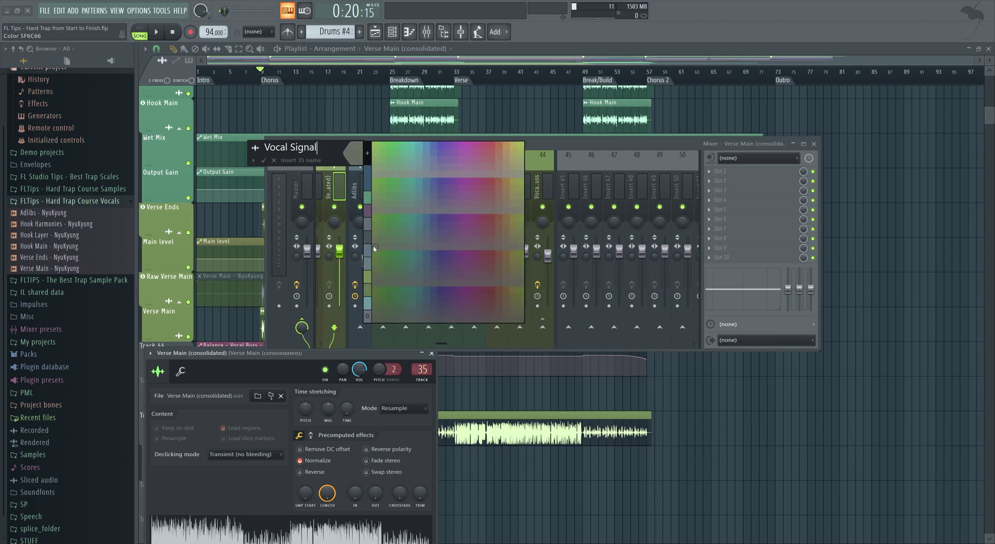
left_click(367, 317)
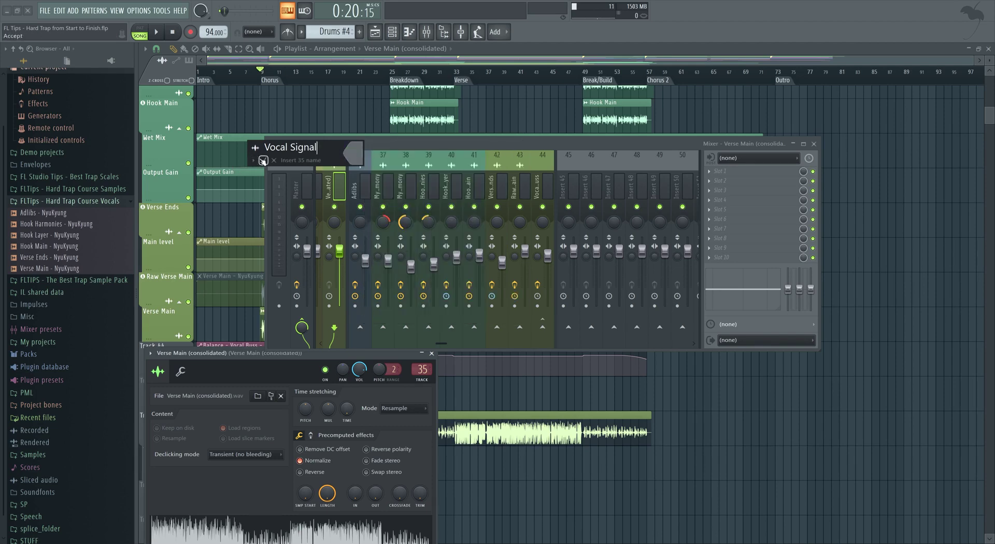
left_click(263, 160)
key("shift+Insert")
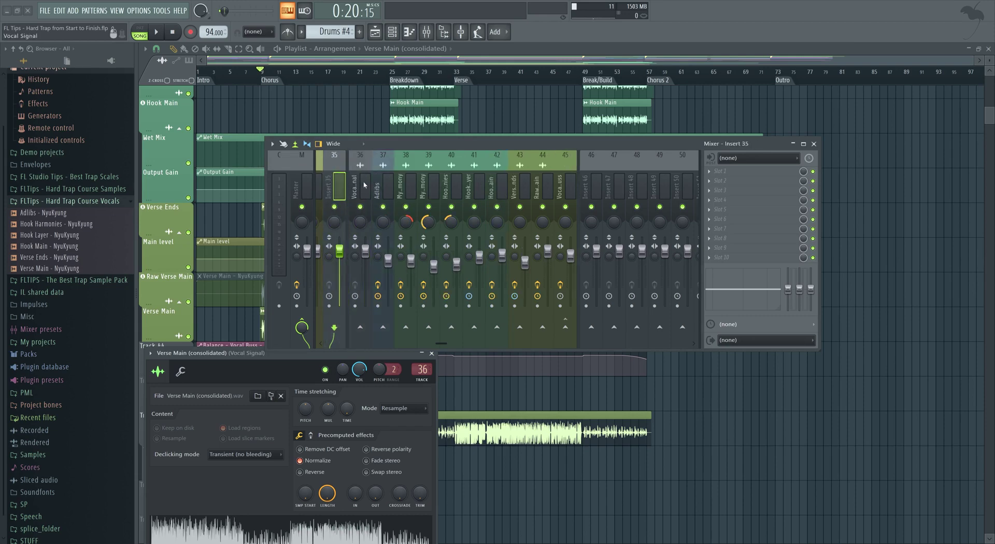
left_click(365, 181)
Step: Turn off Vocal Signal's Master send and route it to the SIDECHAIN track
left_click_drag(420, 151, 453, 122)
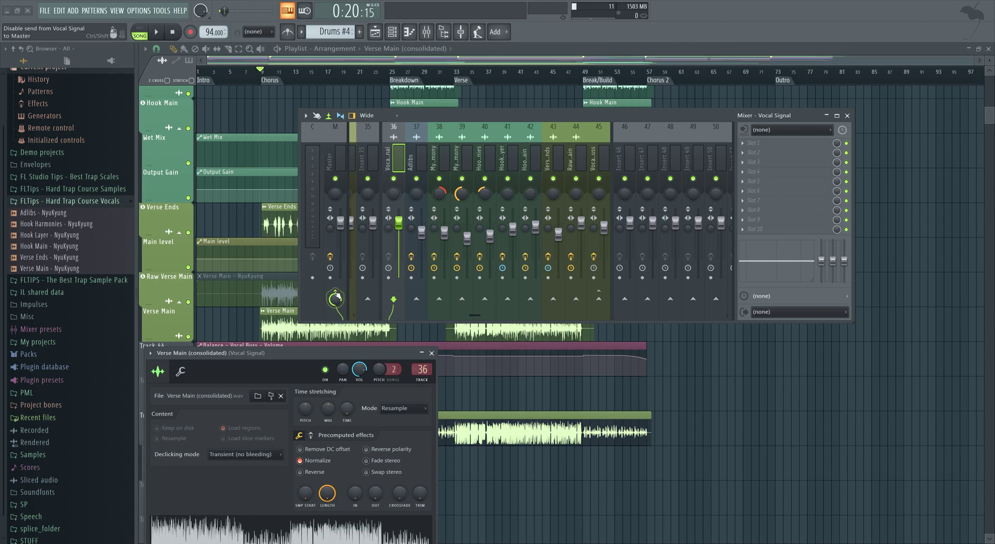
left_click(335, 297)
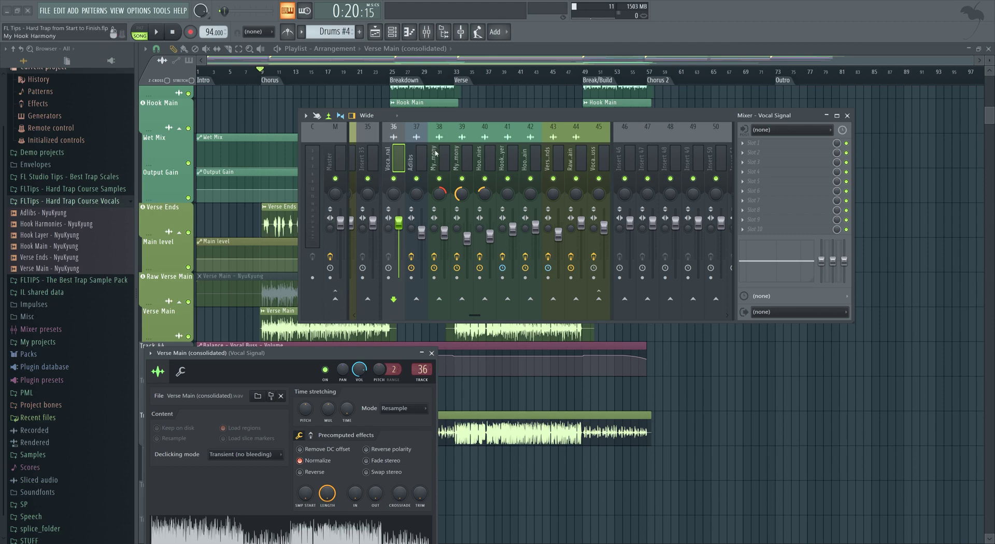
scroll(435, 152, "up", 10)
left_click(360, 299)
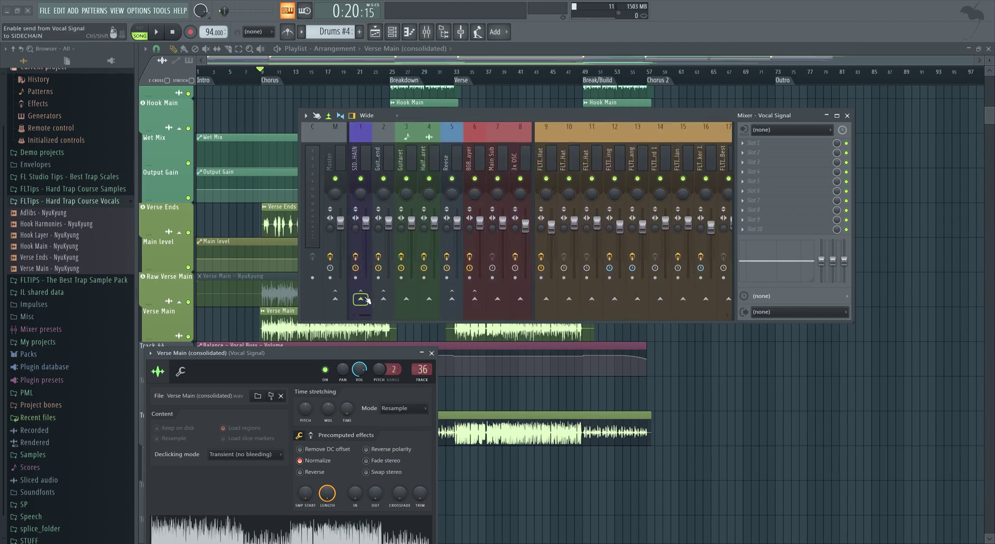
left_click(355, 222)
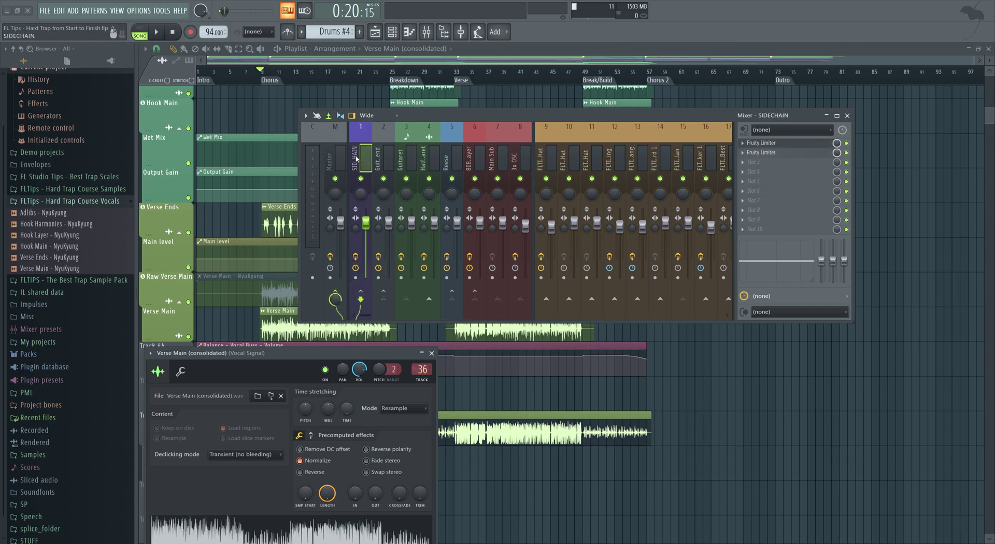
Step: Check which sidechain input drives the first Fruity Limiter on SIDECHAIN
left_click(432, 354)
scroll(394, 208, "up", 6)
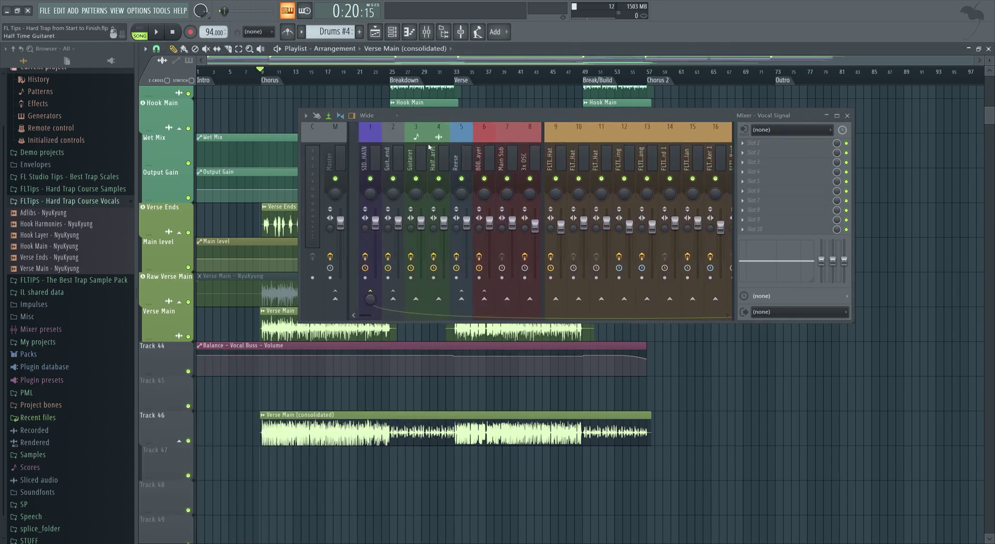
left_click(360, 160)
left_click_drag(726, 116, 678, 312)
left_click(713, 347)
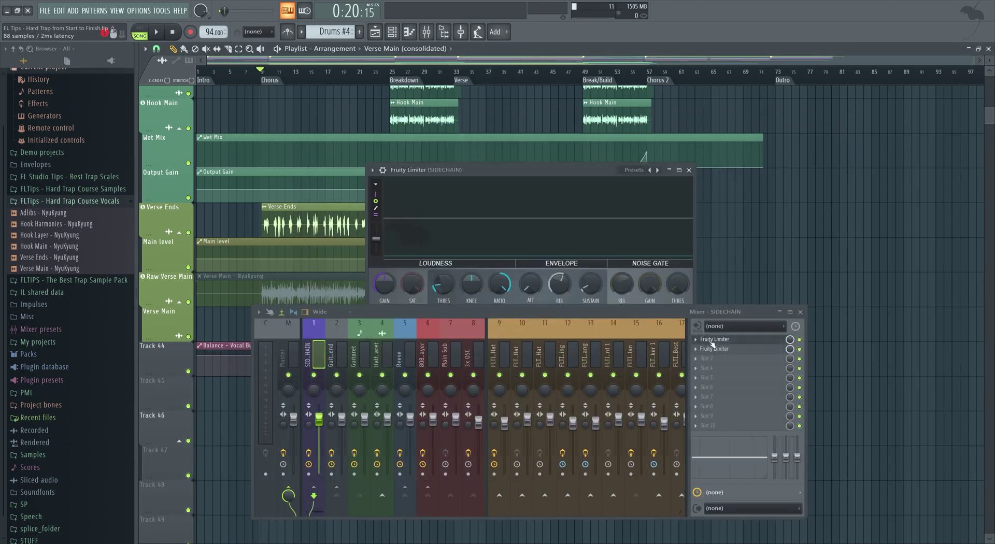
left_click_drag(521, 174, 482, 116)
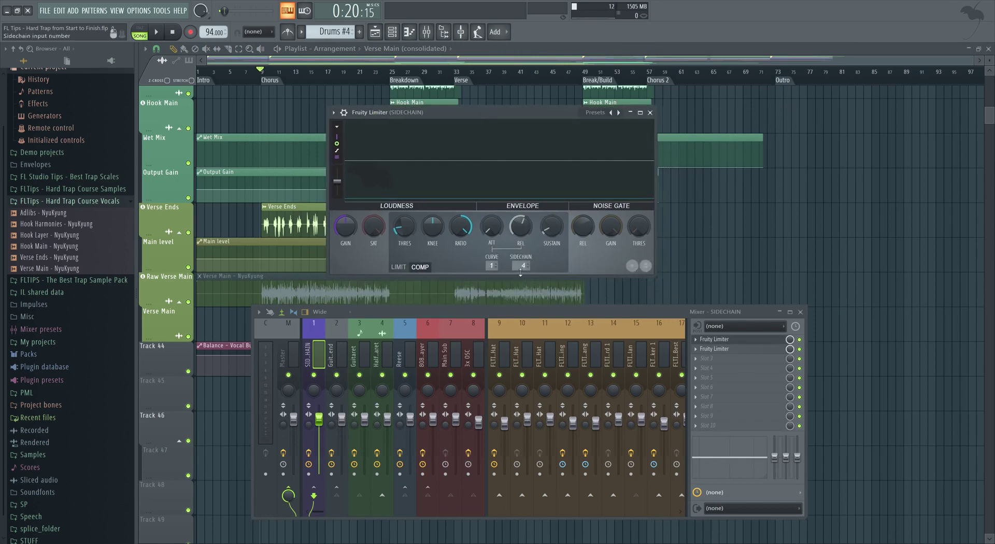
right_click(520, 266)
left_click(558, 263)
Step: Check the second SIDECHAIN limiter's sidechain input, then close both limiter windows
left_click(706, 349)
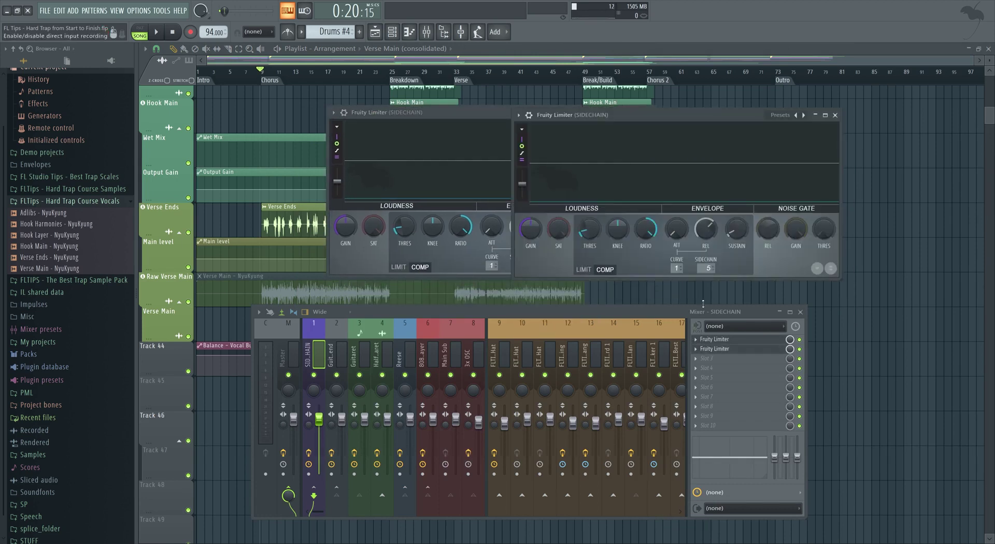
right_click(705, 268)
left_click(752, 260)
left_click(834, 115)
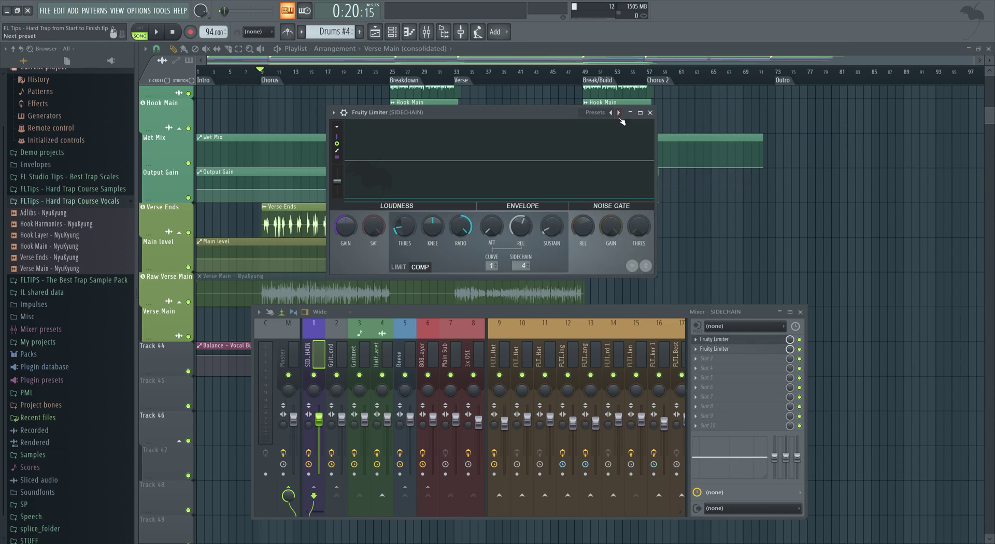
left_click(651, 113)
Step: Load a Fruity Limiter into SIDECHAIN slot 3 in COMP mode, keyed from Vocal Signal
left_click(730, 374)
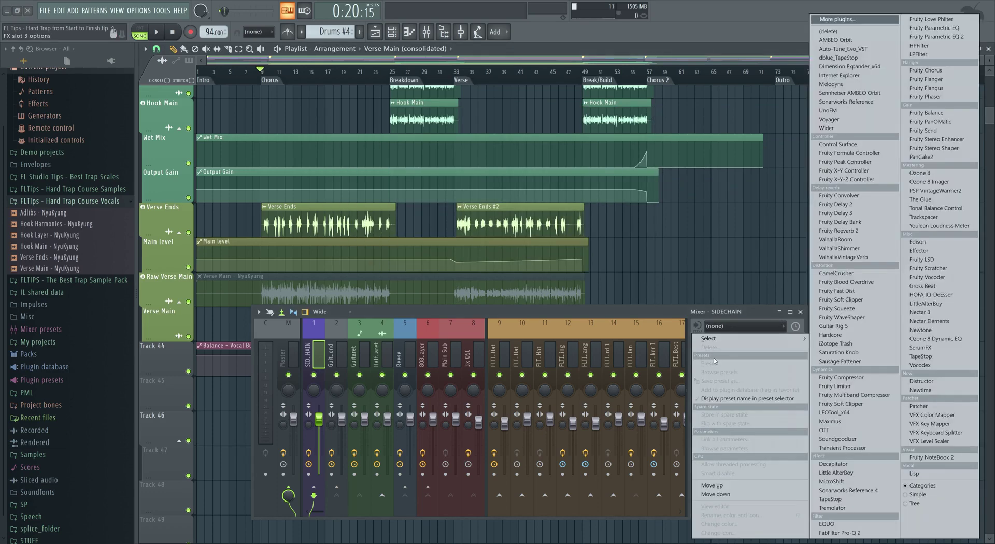
left_click(834, 386)
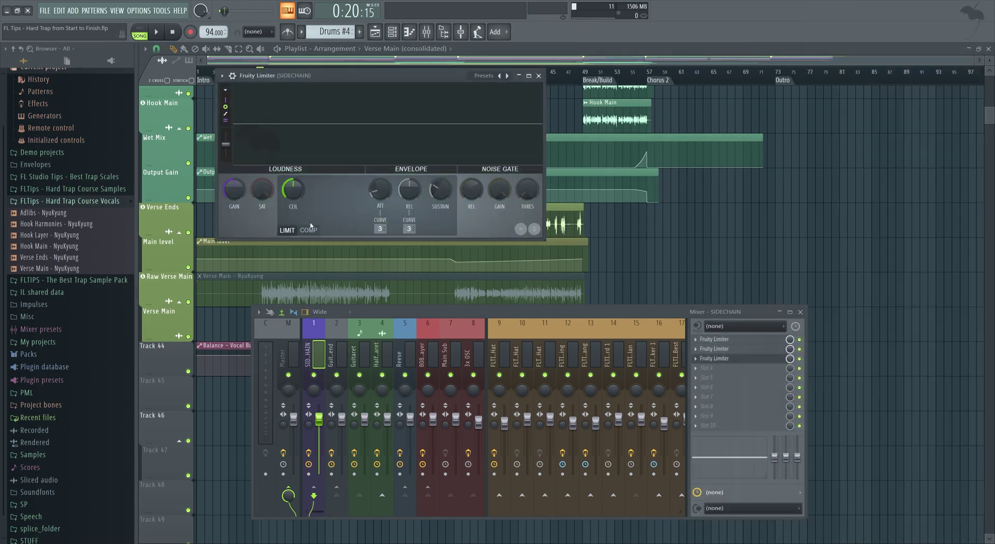
left_click(308, 230)
right_click(408, 229)
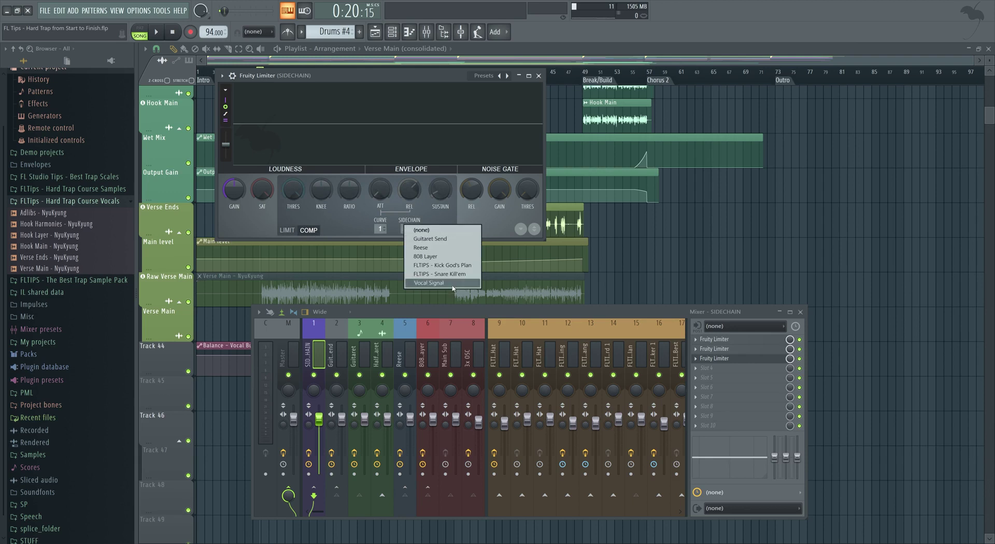
left_click(424, 255)
left_click_drag(346, 194, 347, 184)
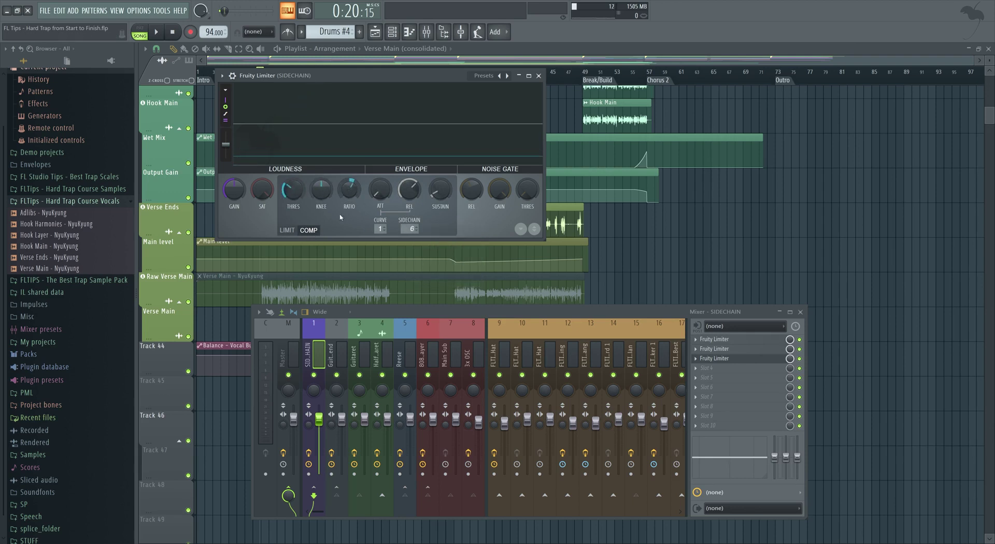
Step: Fine-tune the compression ratio to 1.5:1 while the song plays
key("space")
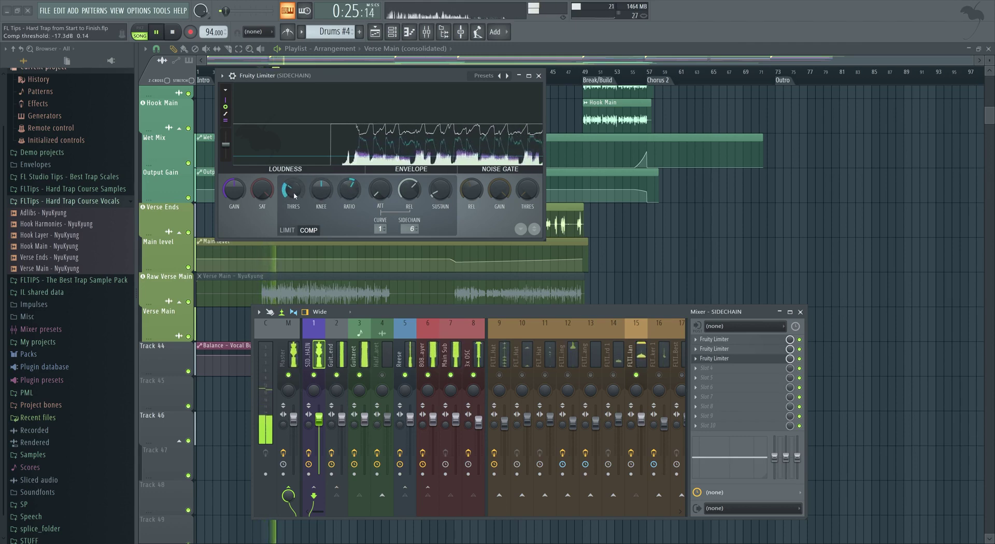
left_click_drag(350, 196, 350, 194)
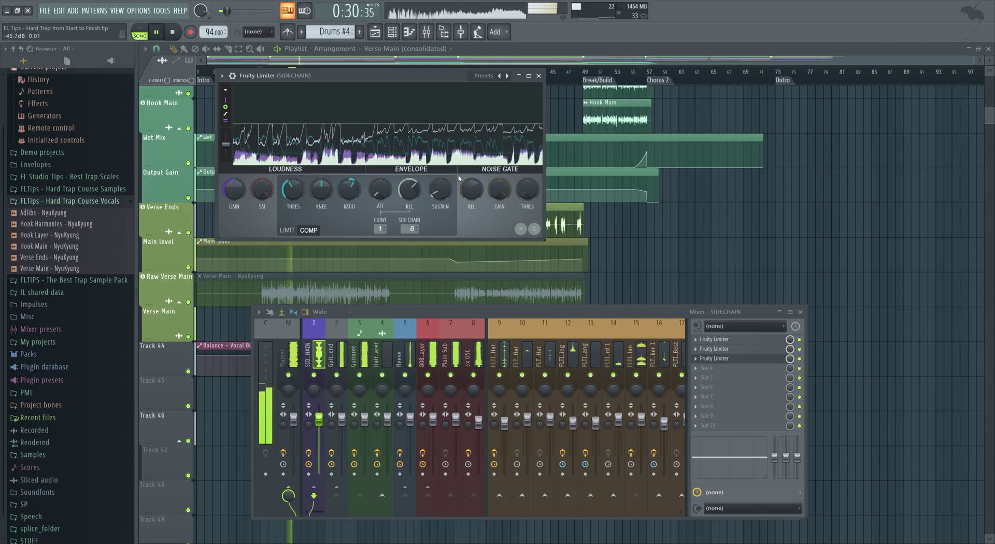
left_click_drag(351, 190, 350, 192)
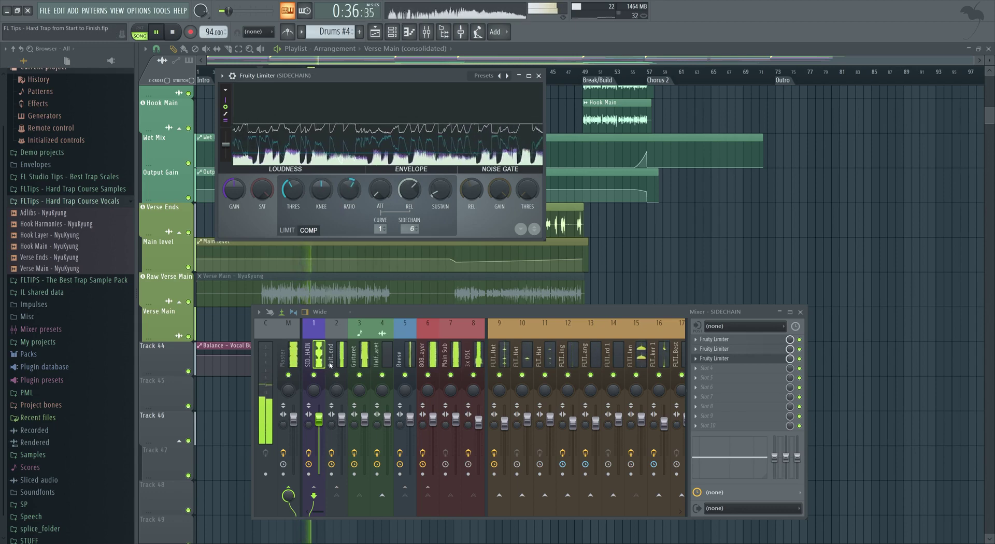
key("space")
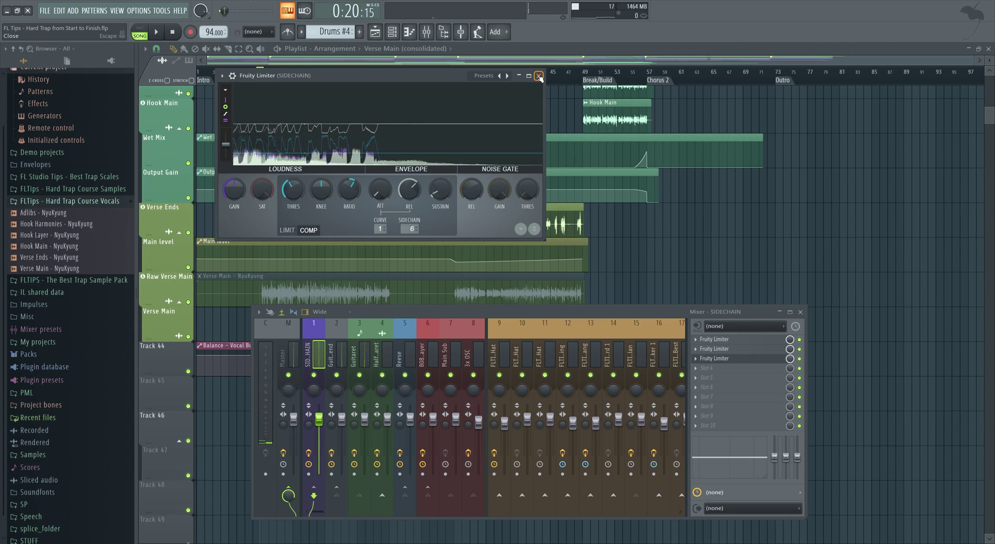
left_click(538, 76)
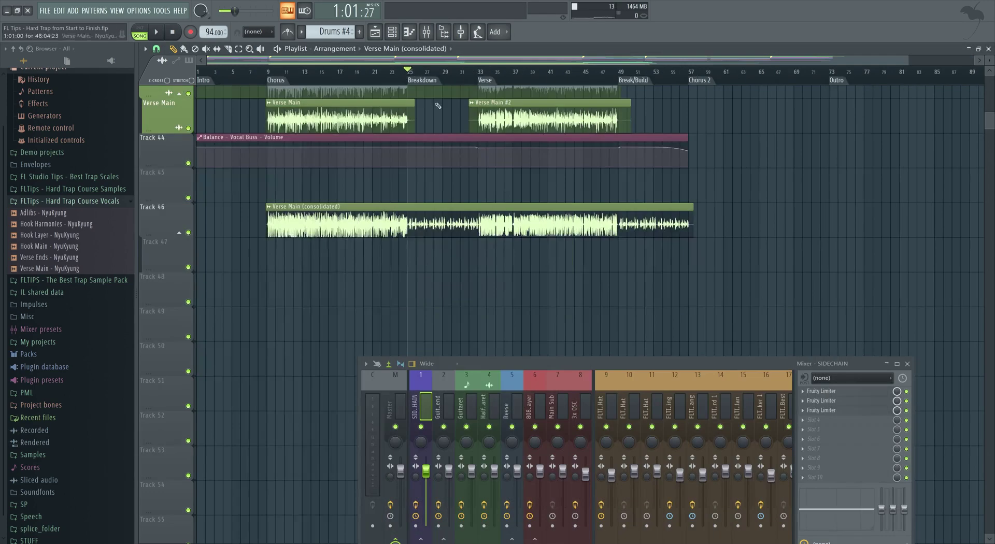
Step: Play the song from the Breakdown section, close the mixer and limiter, and review the playlist
scroll(438, 106, "up", 4)
key("space")
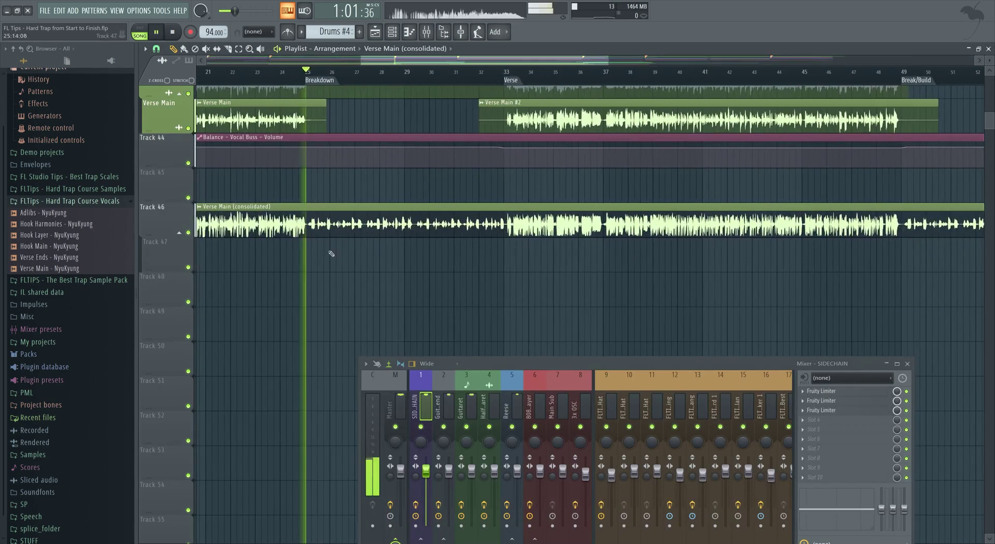
scroll(337, 286, "up", 3)
scroll(357, 302, "down", 1)
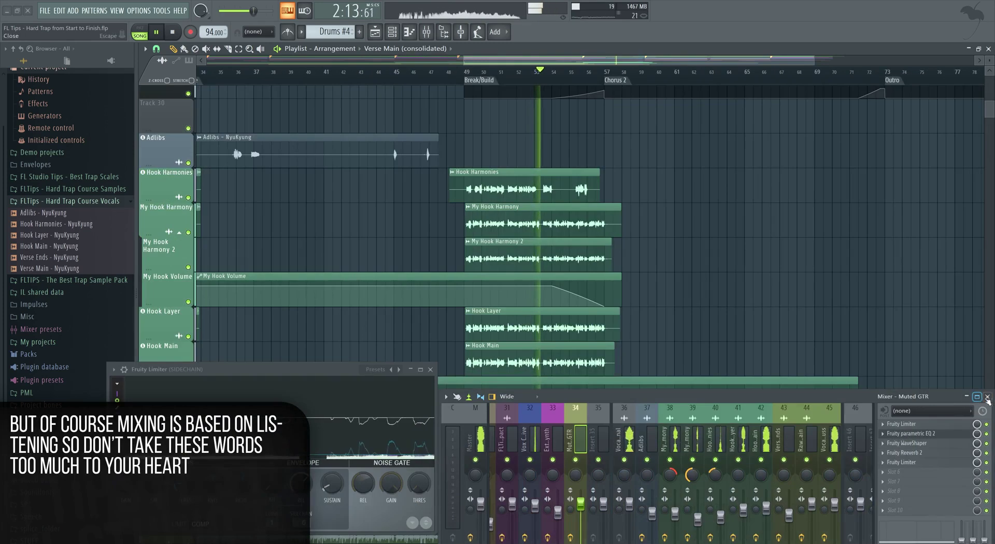
left_click(987, 396)
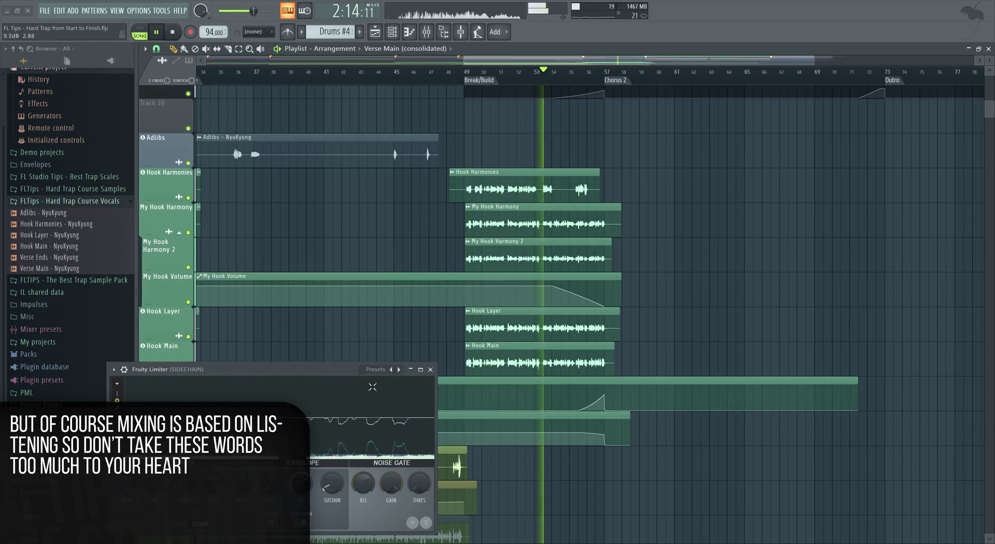
left_click(430, 369)
scroll(545, 366, "down", 2)
scroll(548, 369, "down", 2)
scroll(664, 382, "up", 2)
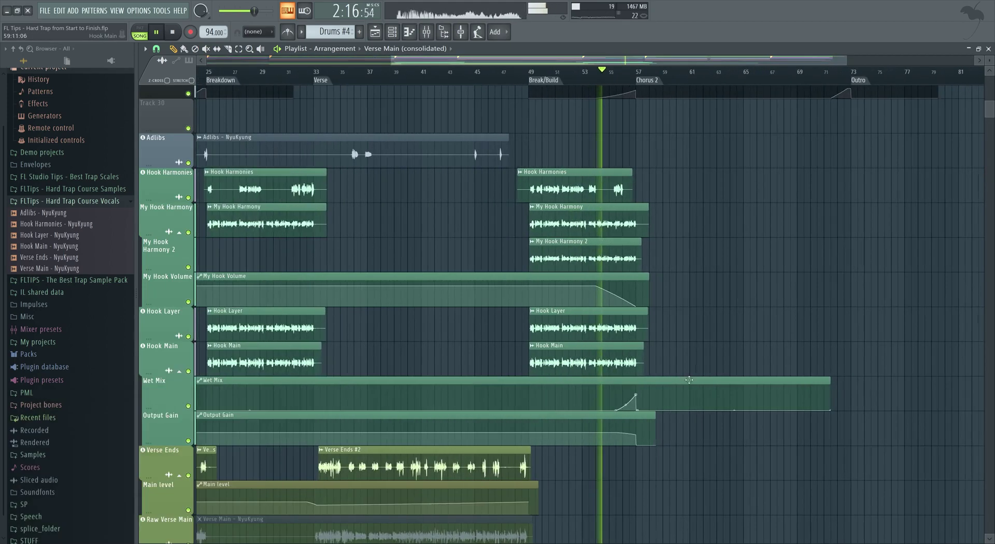
scroll(734, 390, "up", 1)
scroll(640, 376, "up", 1)
scroll(642, 375, "up", 3)
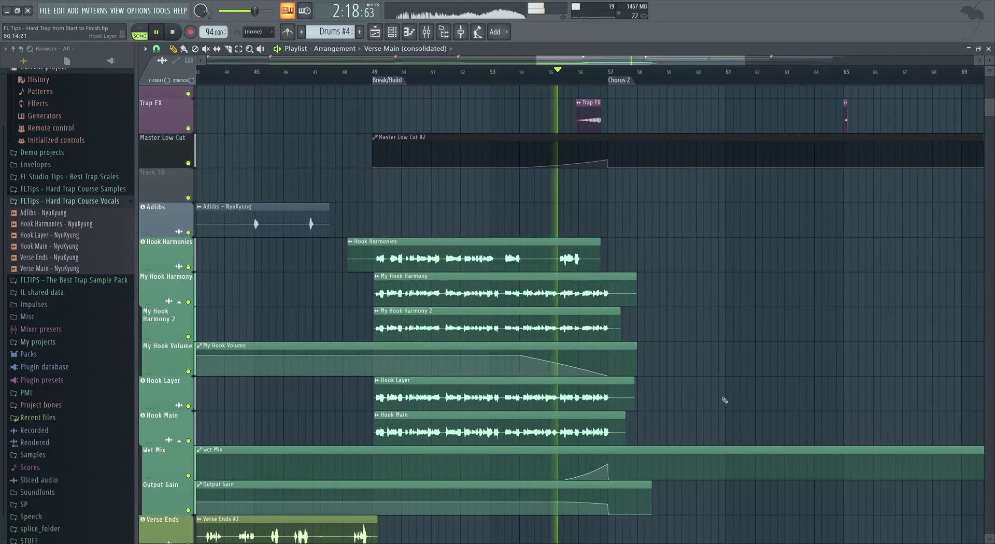
scroll(465, 348, "down", 2)
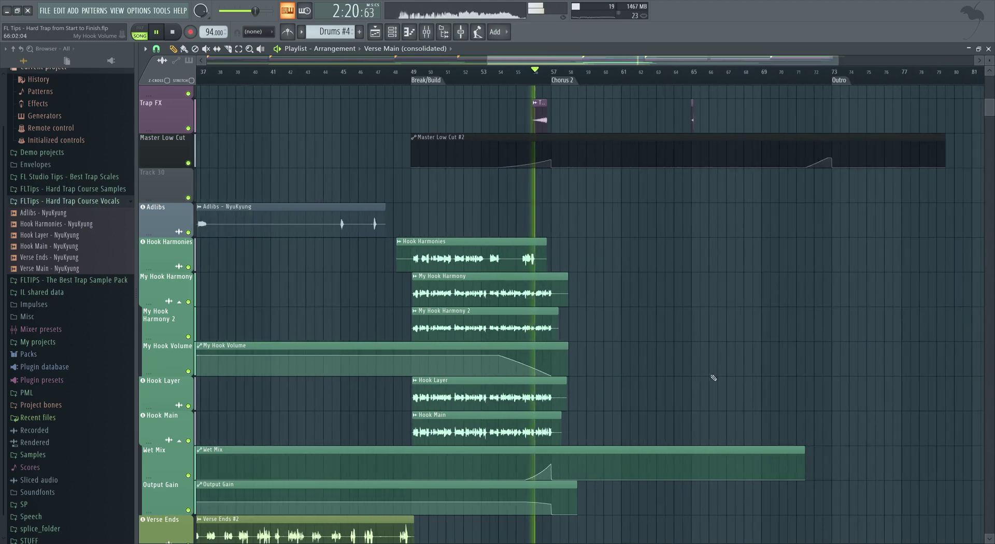
scroll(726, 377, "up", 3)
scroll(726, 383, "up", 3)
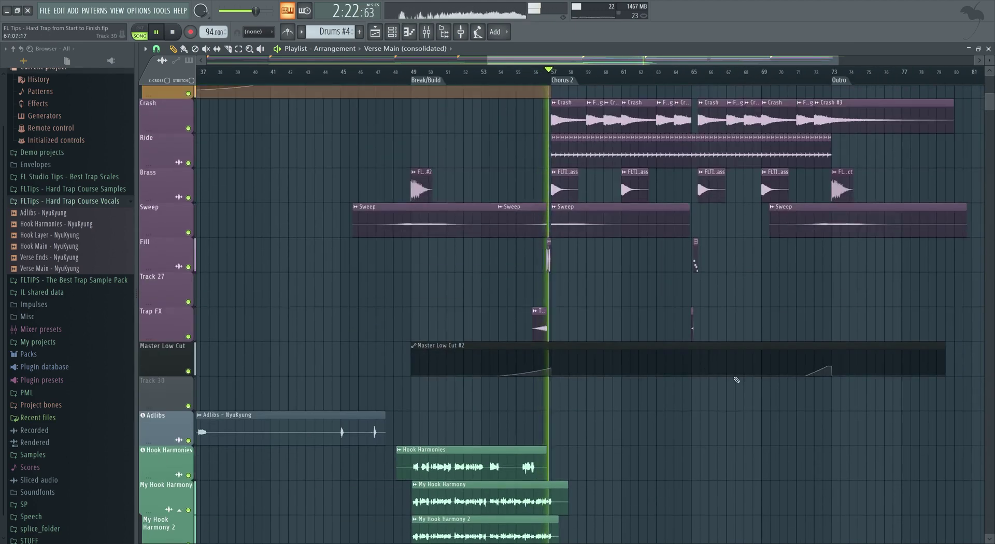
scroll(693, 391, "down", 3)
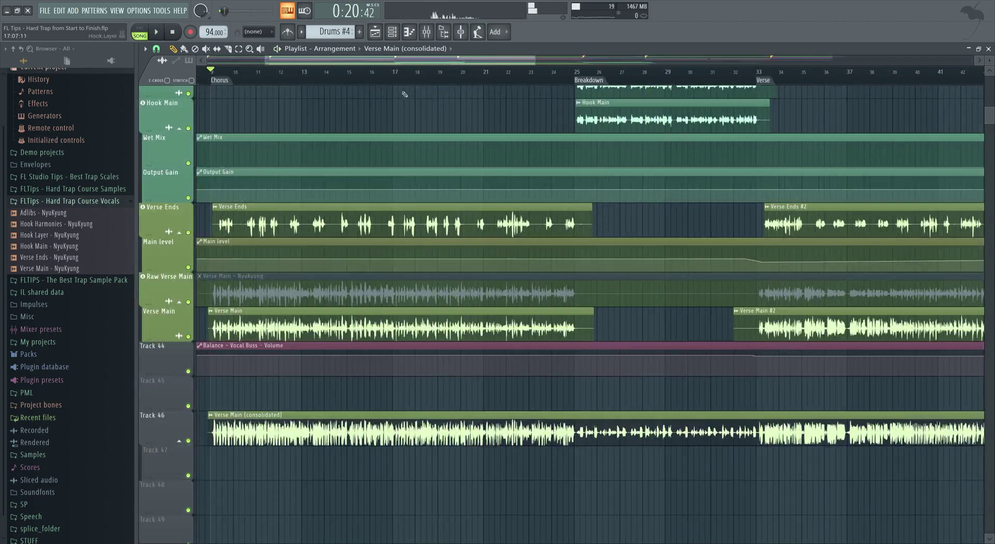
Step: Play the song and bypass the SIDECHAIN limiter to compare the vocal ducking
left_click(426, 35)
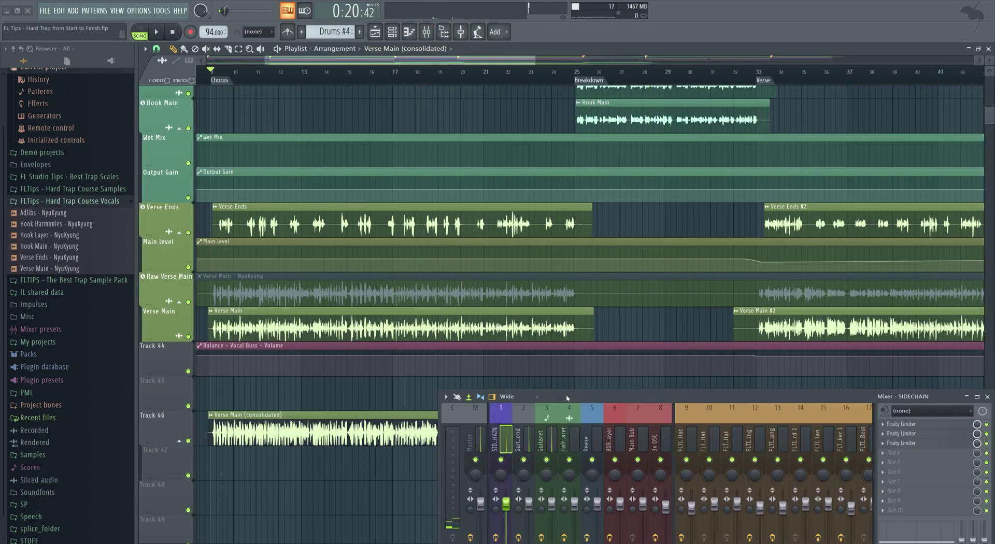
left_click_drag(566, 398, 516, 221)
key("space")
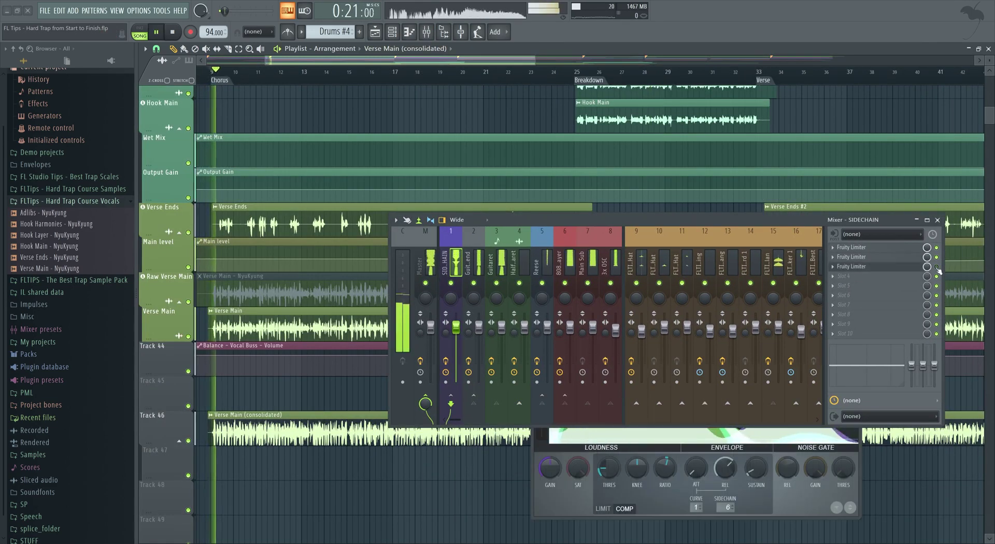
left_click_drag(727, 245, 655, 510)
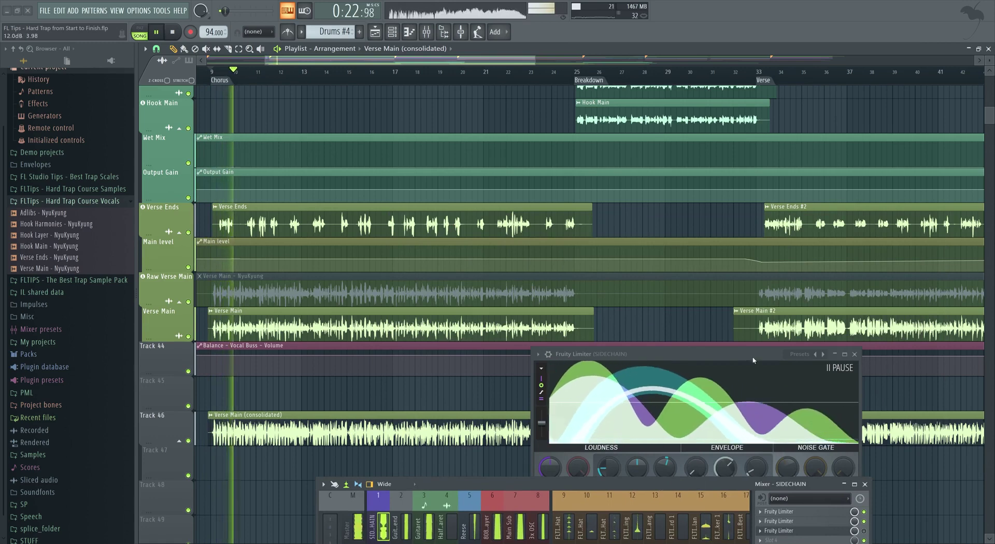
left_click_drag(622, 351, 584, 269)
left_click(863, 532)
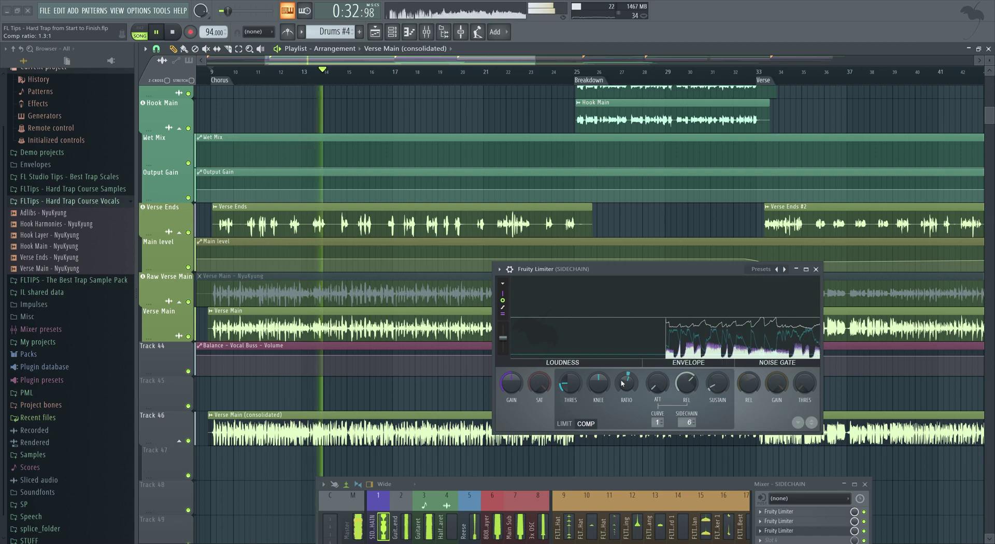
left_click_drag(653, 484, 596, 341)
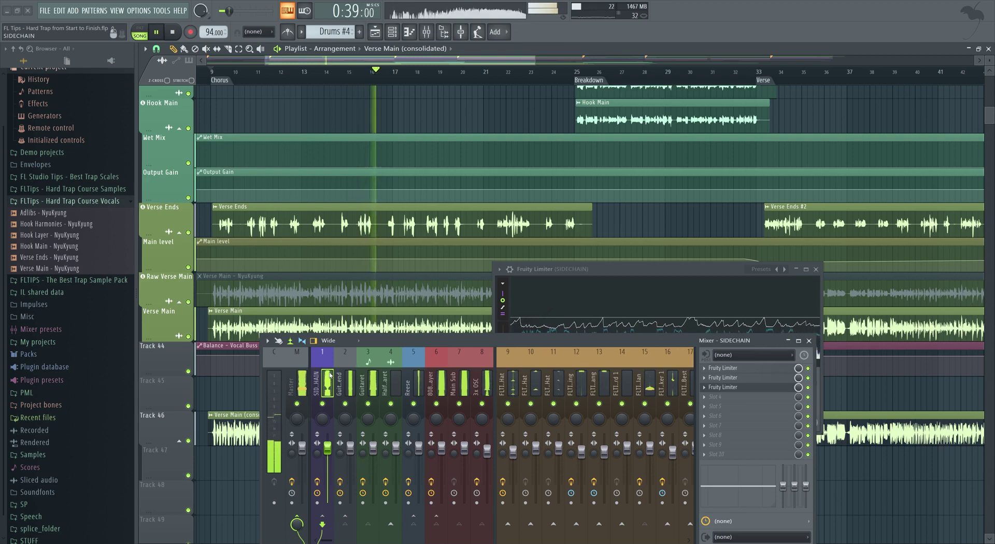
key("space")
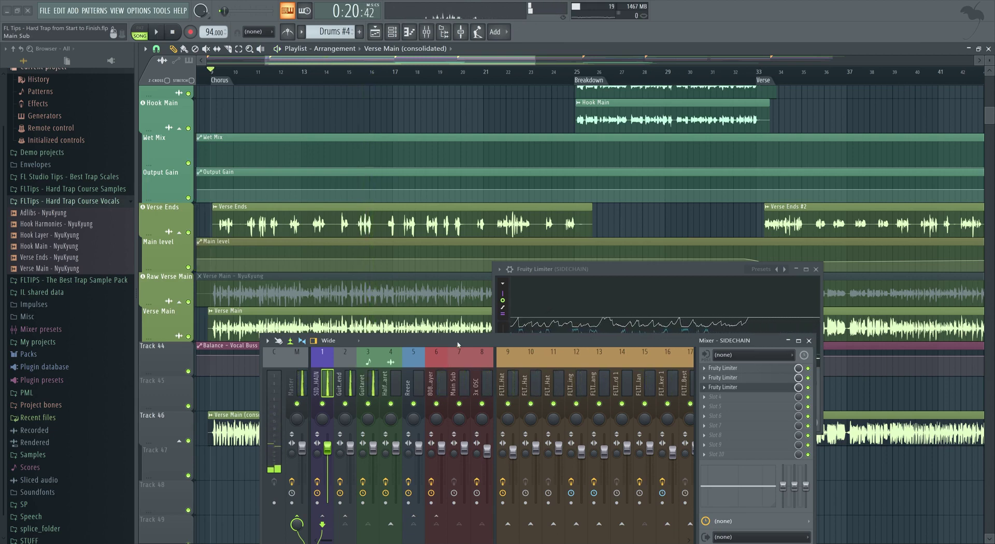
left_click_drag(458, 344, 480, 464)
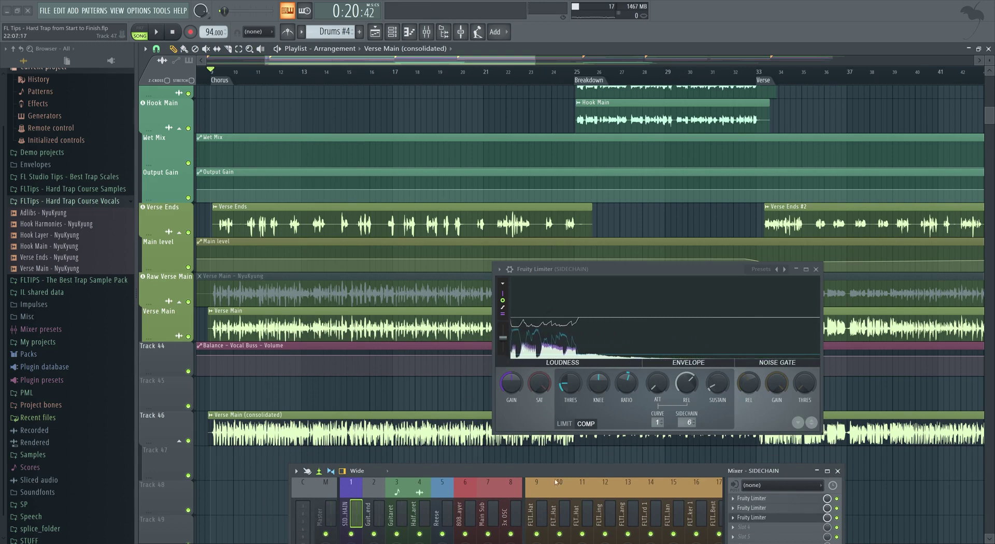
Step: Insert Fruity Parametric EQ 2 in SIDECHAIN slot 5 with a 1.2 dB band-4 dip at 1225 Hz
left_click_drag(556, 482, 514, 231)
left_click(722, 285)
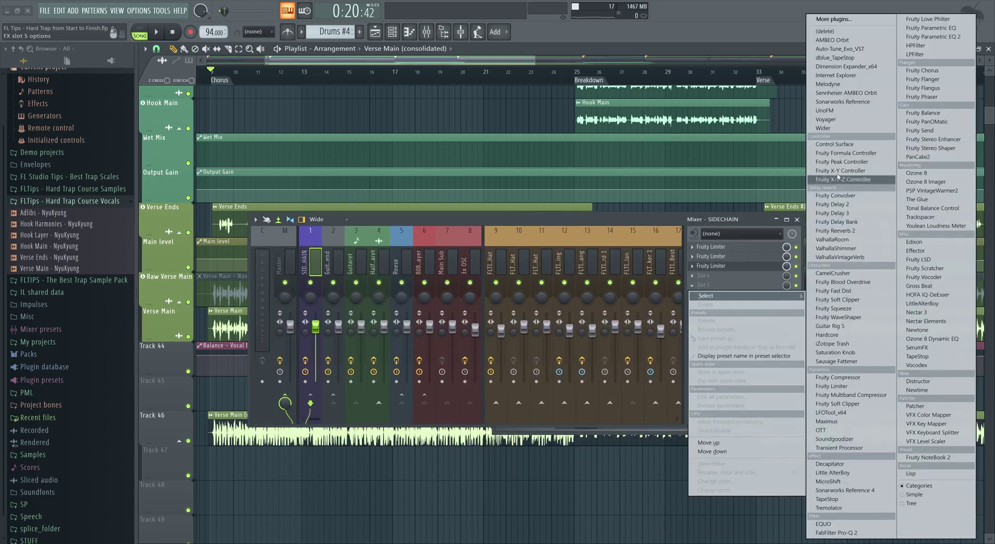
left_click(933, 36)
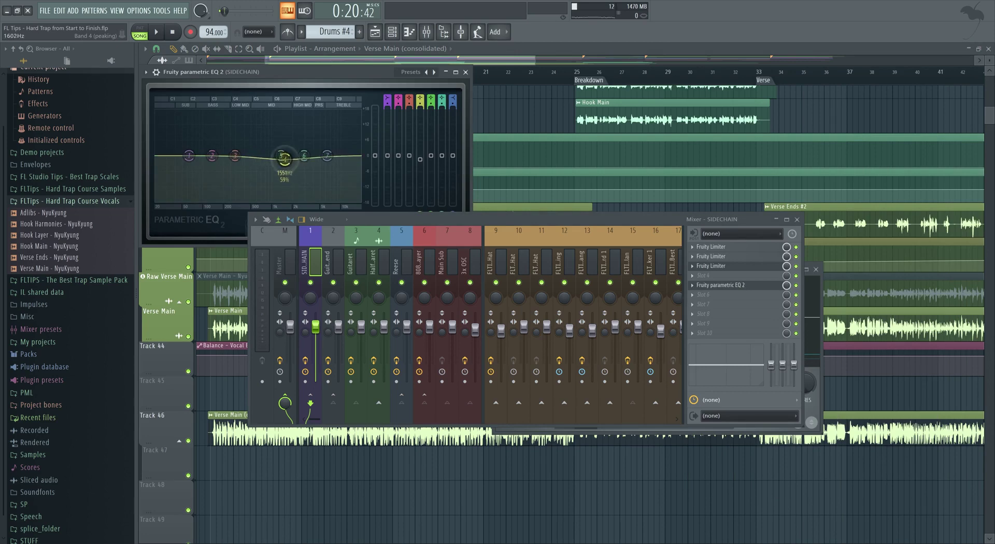
key("space")
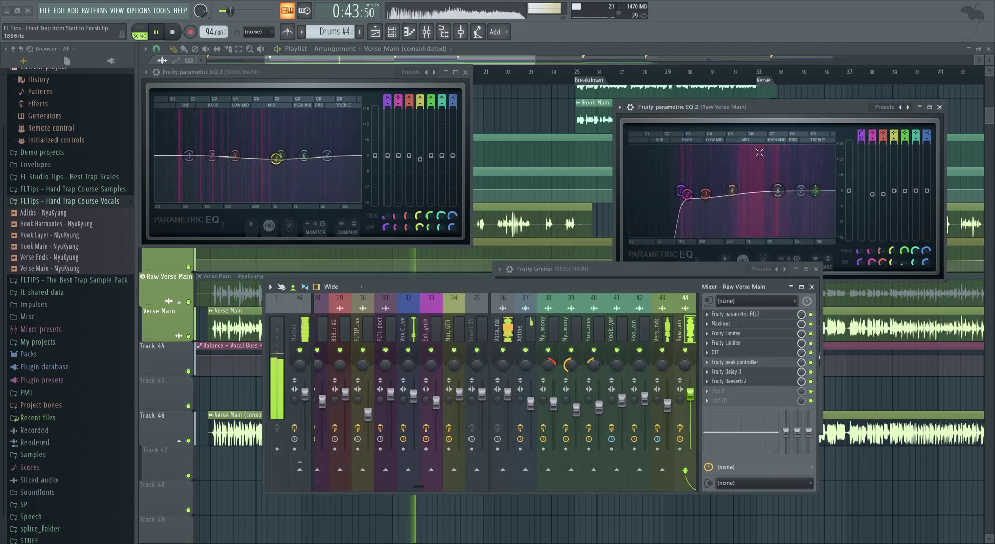
left_click(277, 158)
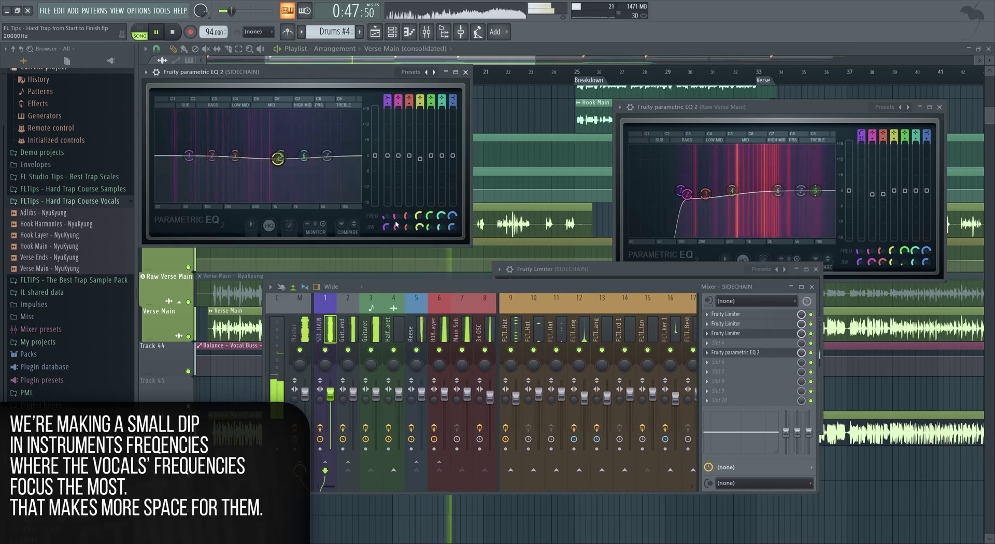
left_click_drag(497, 287, 546, 403)
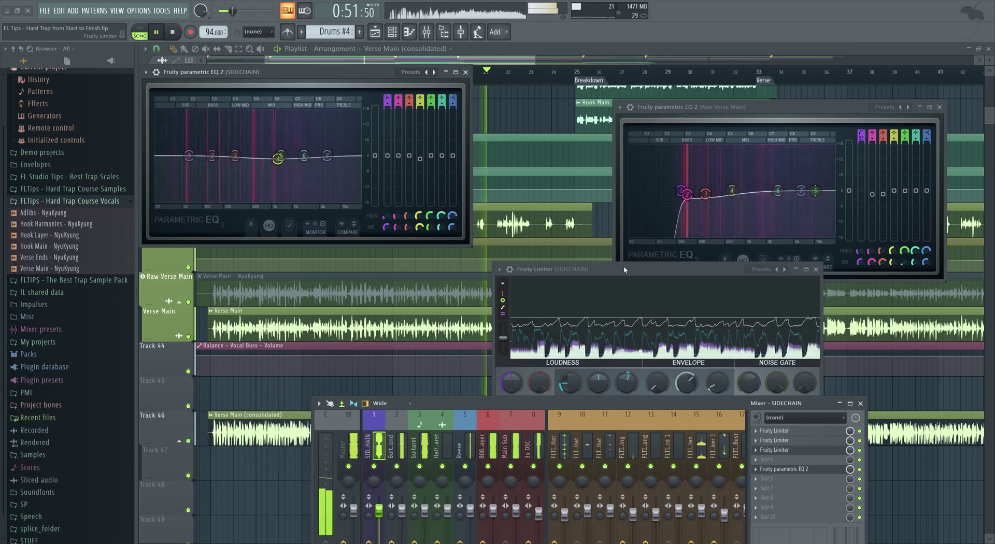
key("space")
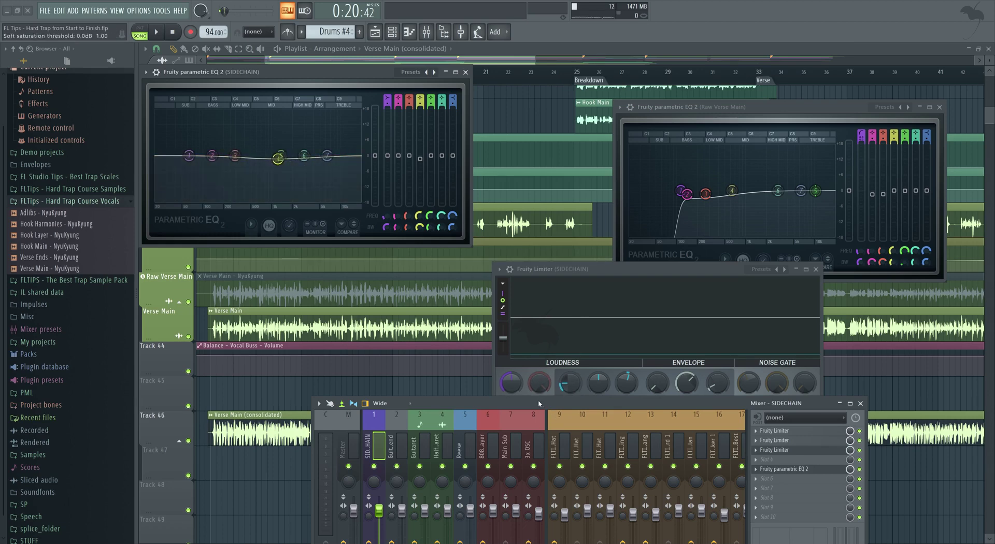
left_click_drag(539, 403, 538, 391)
left_click_drag(398, 60, 332, 67)
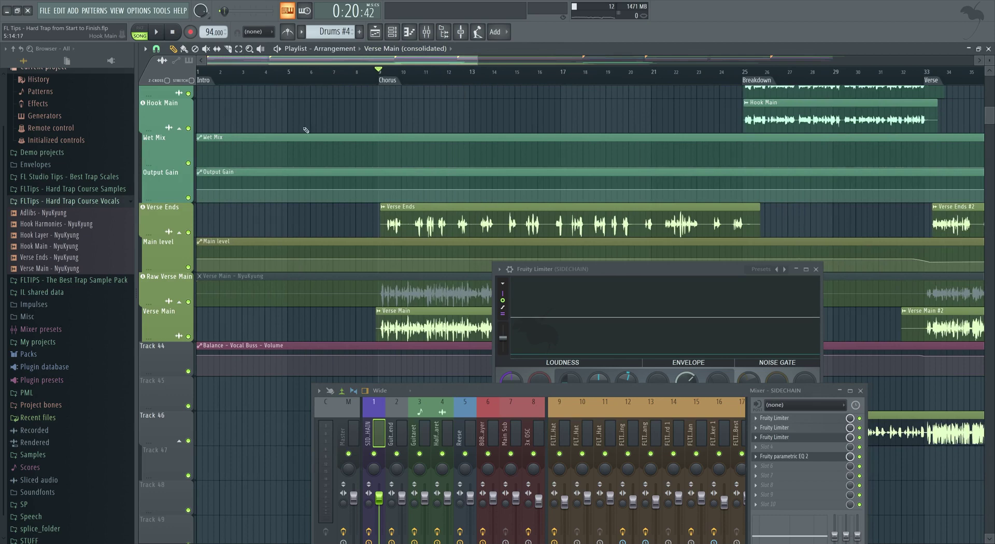
Step: Restart playback from the beginning and close the mixer
scroll(294, 170, "down", 3)
left_click_drag(567, 392, 667, 85)
left_click(199, 72)
key("space")
left_click_drag(560, 86, 345, 364)
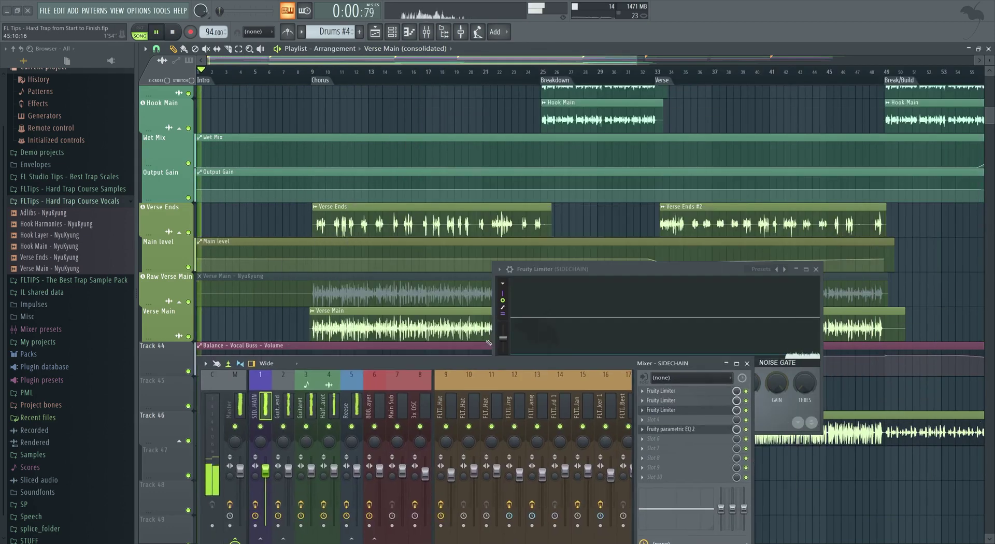
scroll(267, 250, "up", 4)
scroll(311, 145, "up", 5)
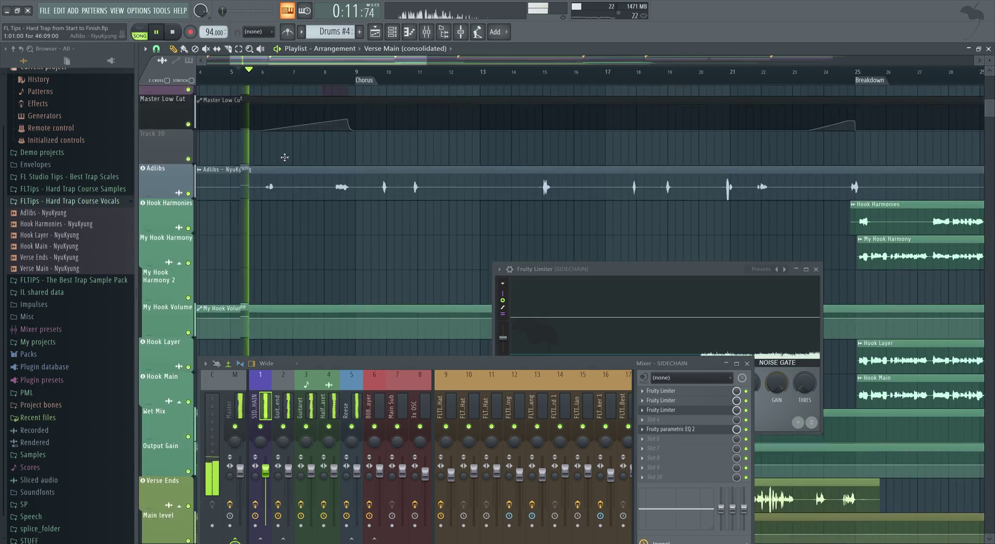
left_click(746, 364)
Step: Scroll to the verse vocal tracks, reopen the mixer, and collapse and re-expand the limiter window
scroll(313, 325, "up", 1)
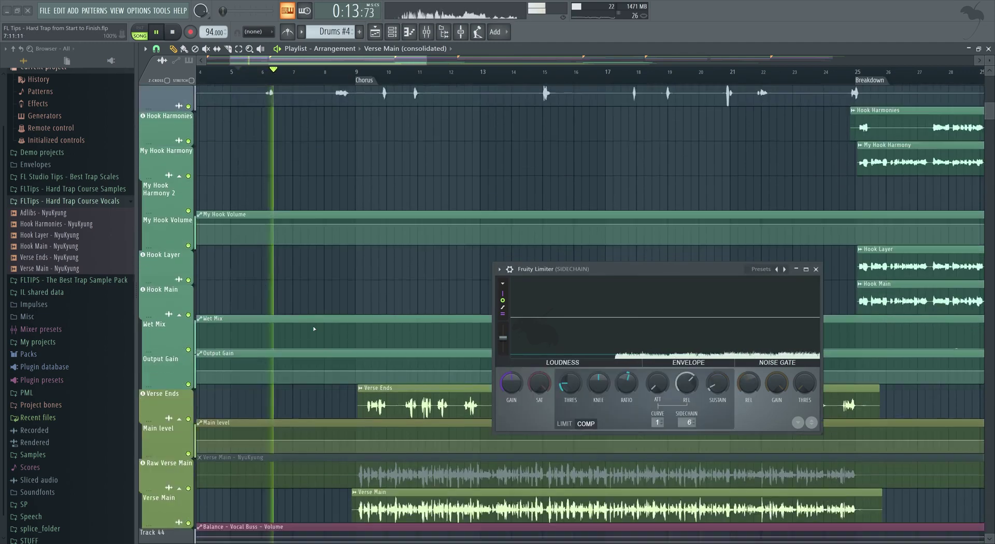
scroll(313, 325, "down", 2, "ctrl")
scroll(338, 334, "up", 5)
scroll(342, 342, "up", 2, "ctrl")
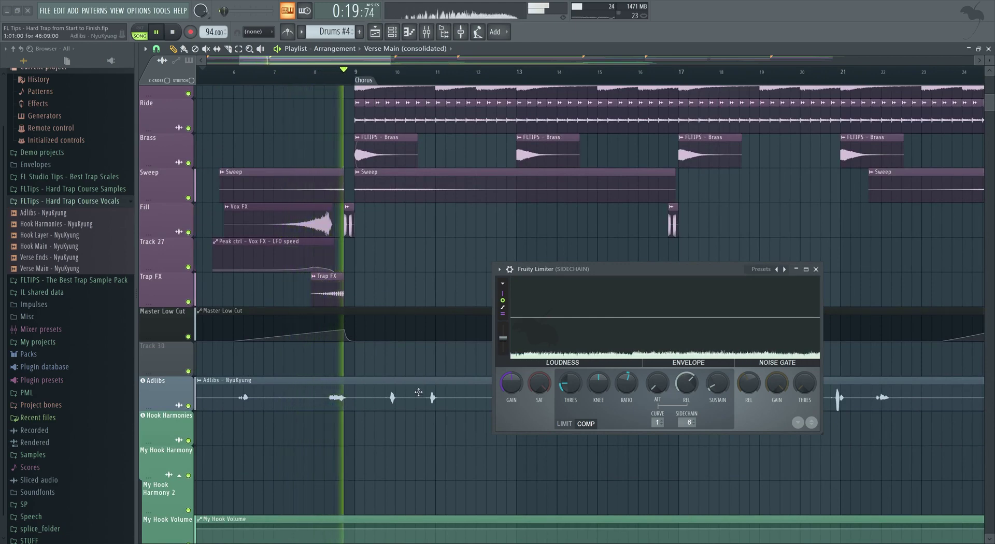
scroll(359, 373, "down", 1, "ctrl")
scroll(359, 374, "down", 2, "ctrl")
scroll(415, 259, "down", 8)
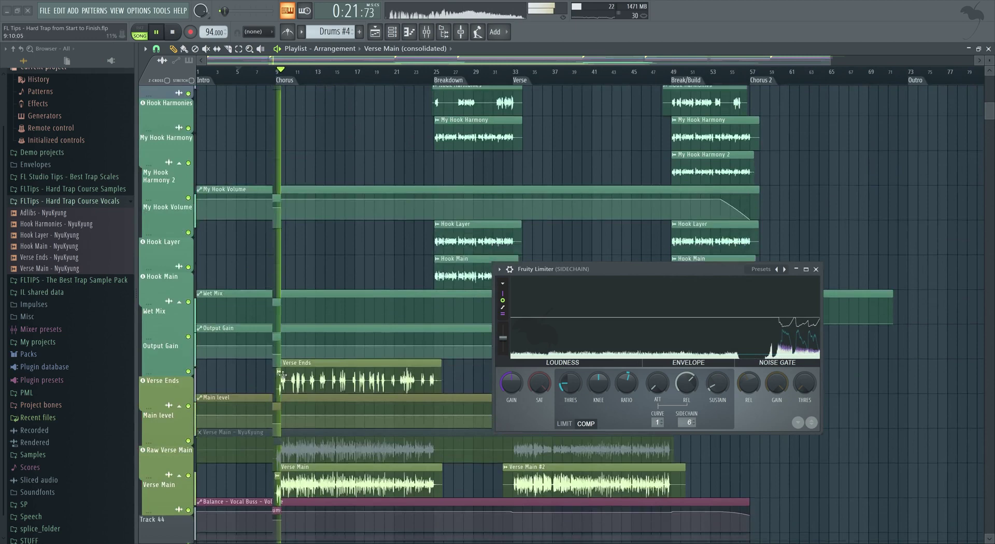
left_click(426, 32)
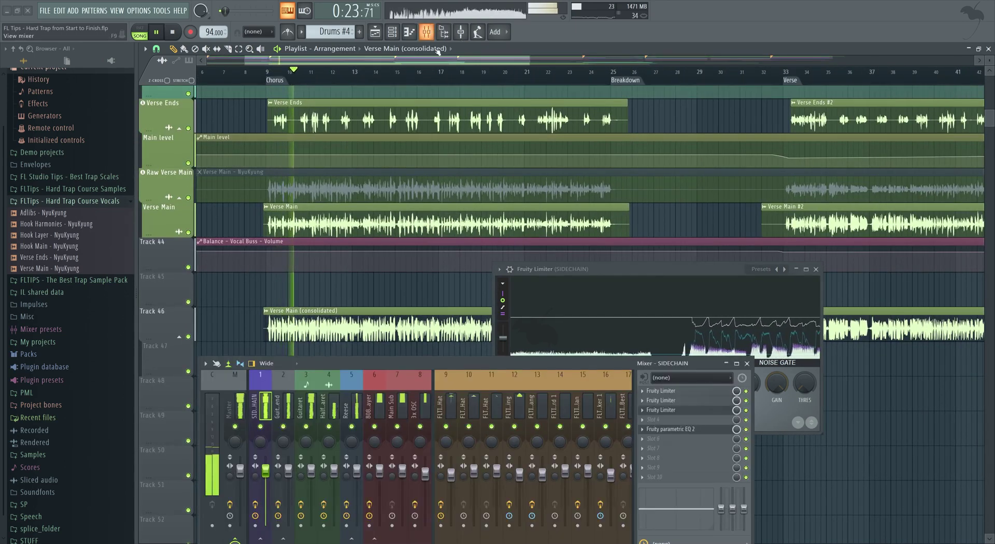
left_click(796, 269)
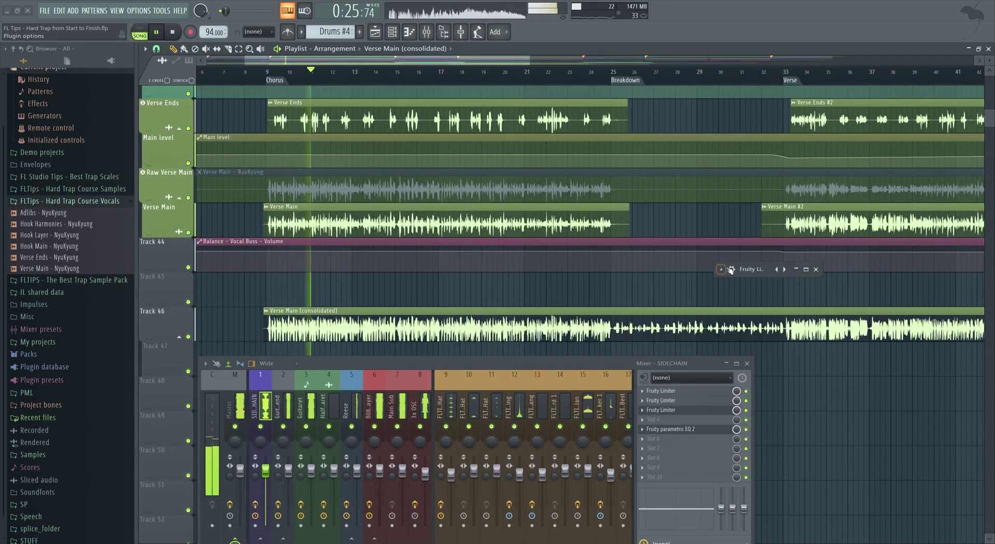
left_click(796, 270)
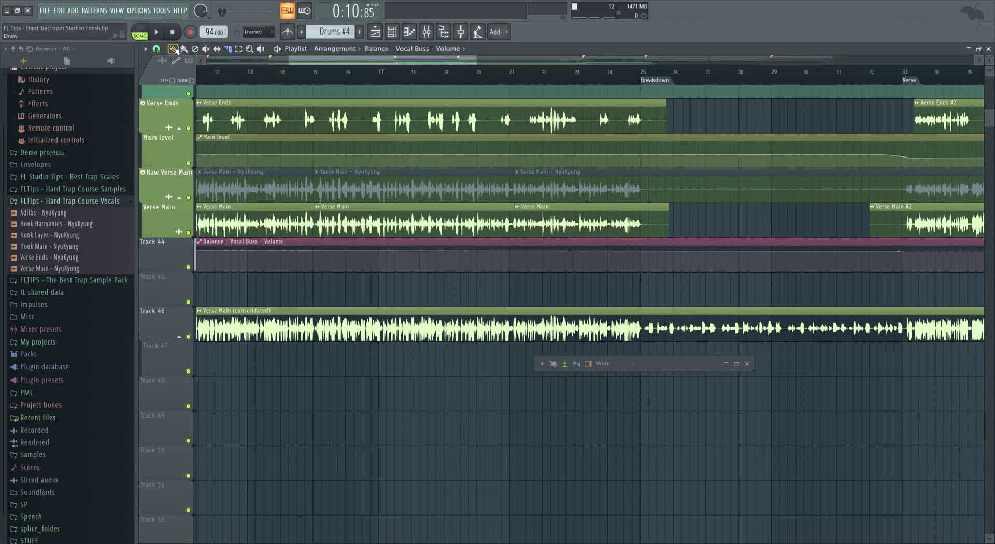
Step: Move the middle Verse Main clip to muted Track 45 and put the raw take, unmuted, in its place
scroll(358, 197, "up", 4)
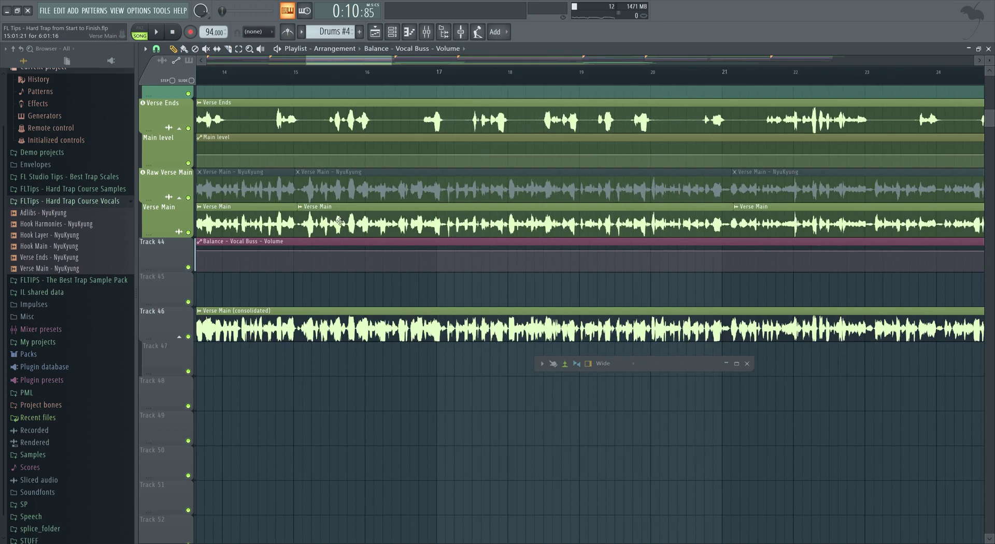
scroll(339, 221, "down", 3)
left_click_drag(341, 222, 341, 292)
left_click(188, 301)
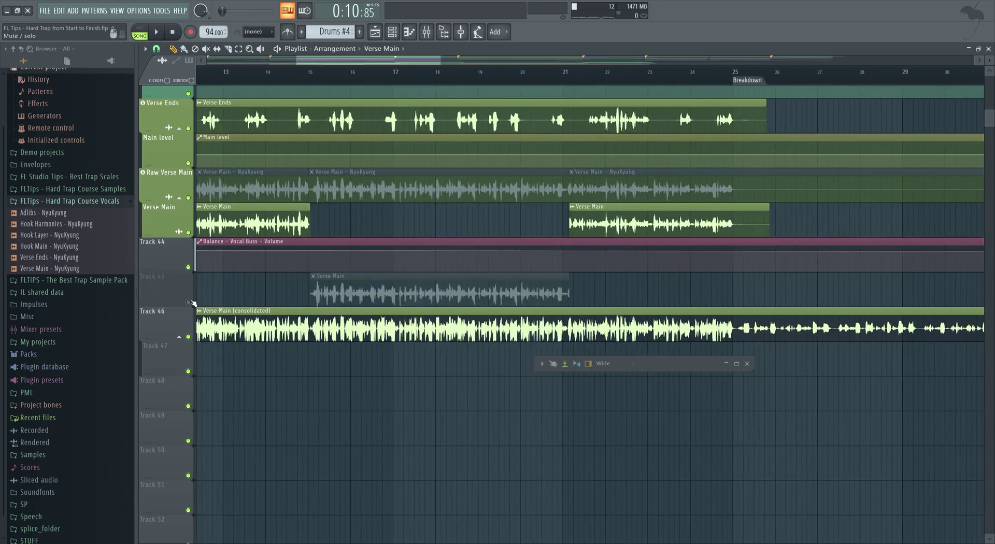
left_click_drag(309, 177, 353, 220)
left_click(206, 51)
left_click(332, 215)
key("space")
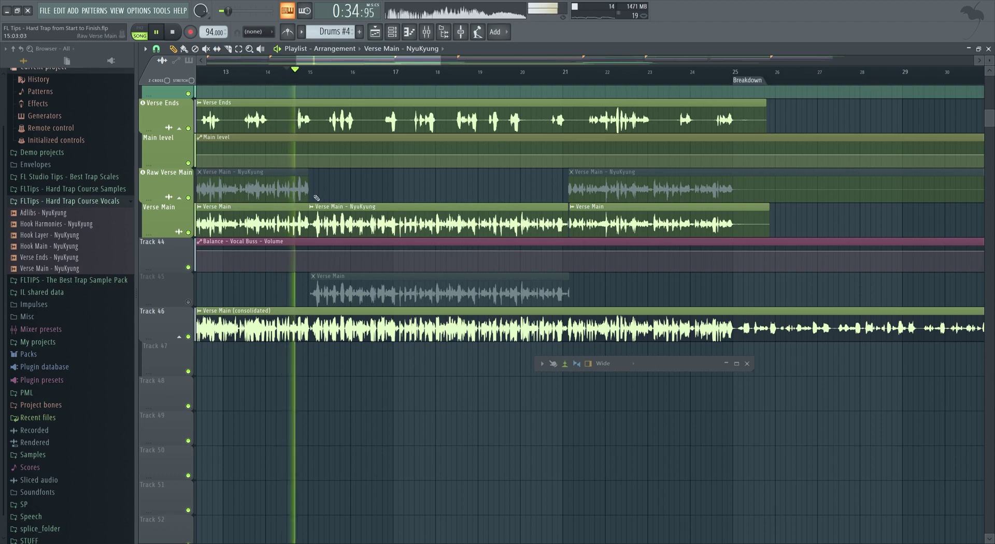
Step: Trim the raw take's start, move it up to Raw Verse Main, and audition the verse
scroll(313, 198, "up", 3)
scroll(409, 254, "down", 4)
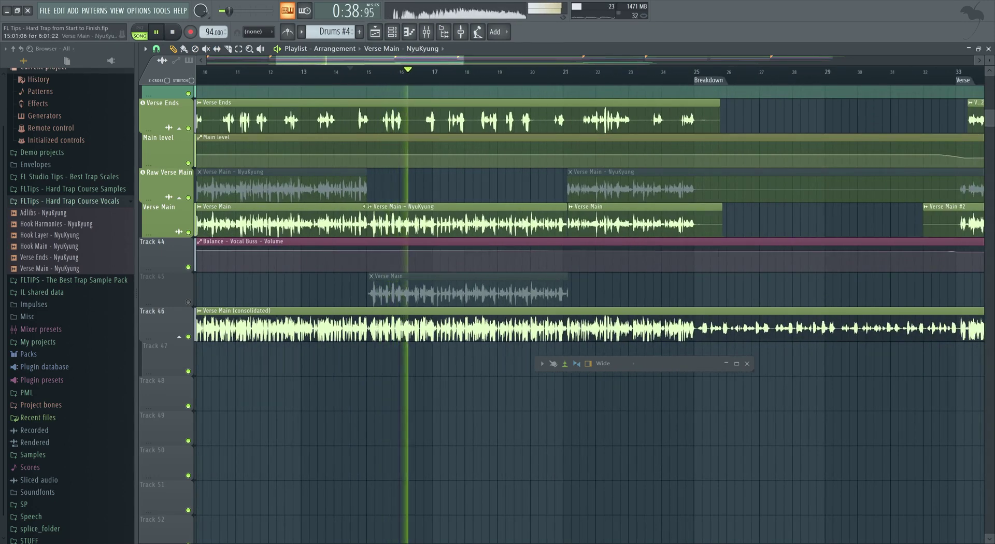
left_click_drag(365, 206, 430, 209)
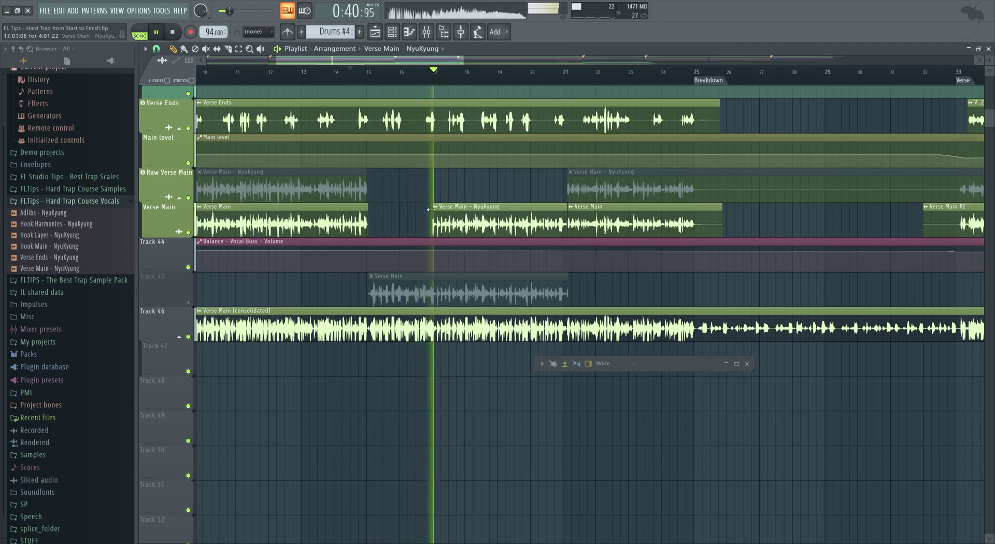
key("space")
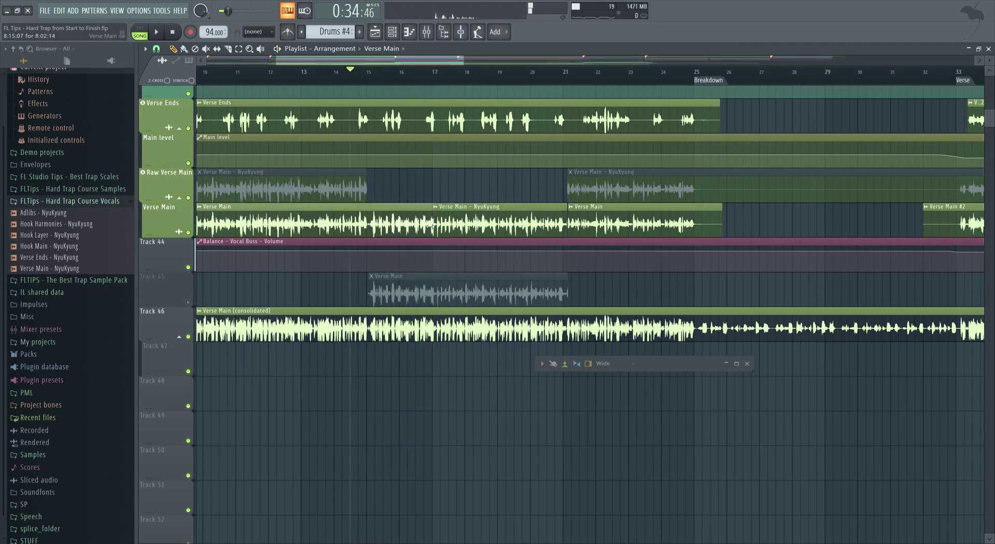
scroll(442, 223, "up", 3)
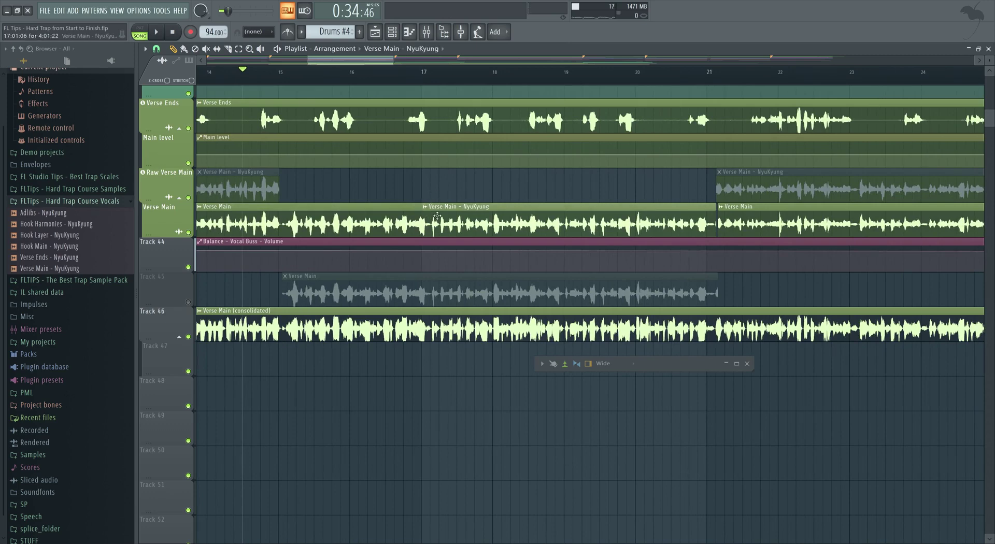
left_click_drag(438, 179, 438, 169)
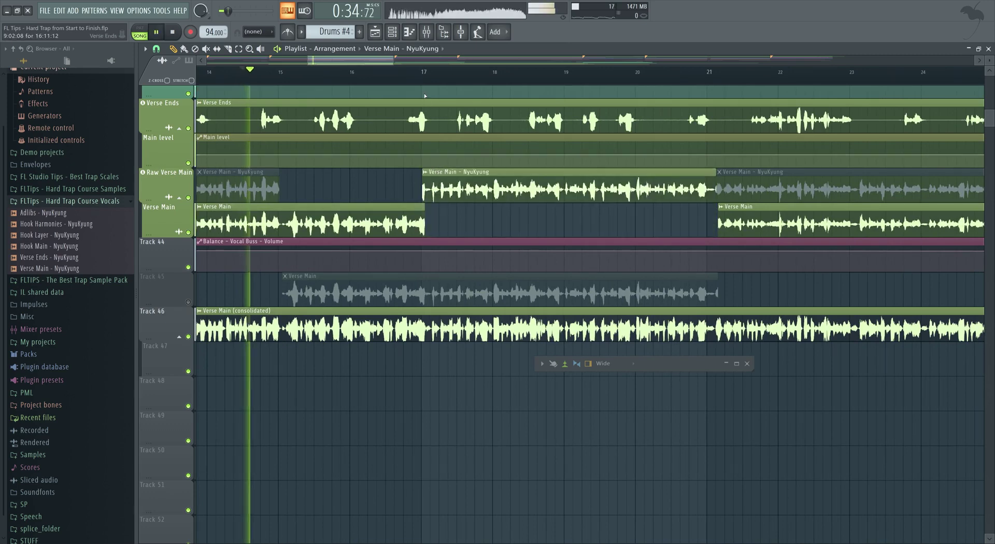
key("space")
scroll(357, 198, "up", 6)
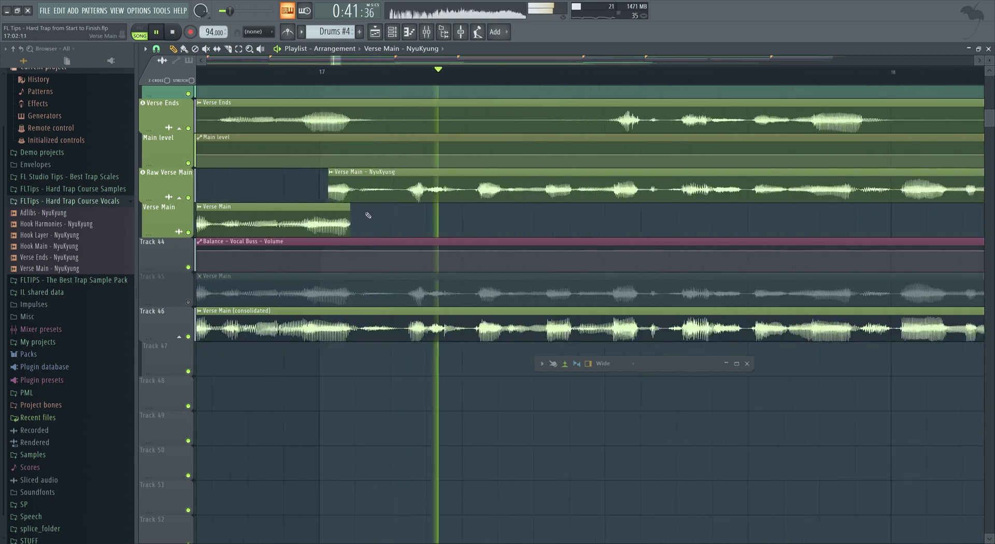
scroll(357, 198, "down", 1)
Step: Trim the raw take's start again and replay the verse from around bars 16–17
left_click_drag(340, 191, 381, 209)
scroll(381, 209, "down", 5)
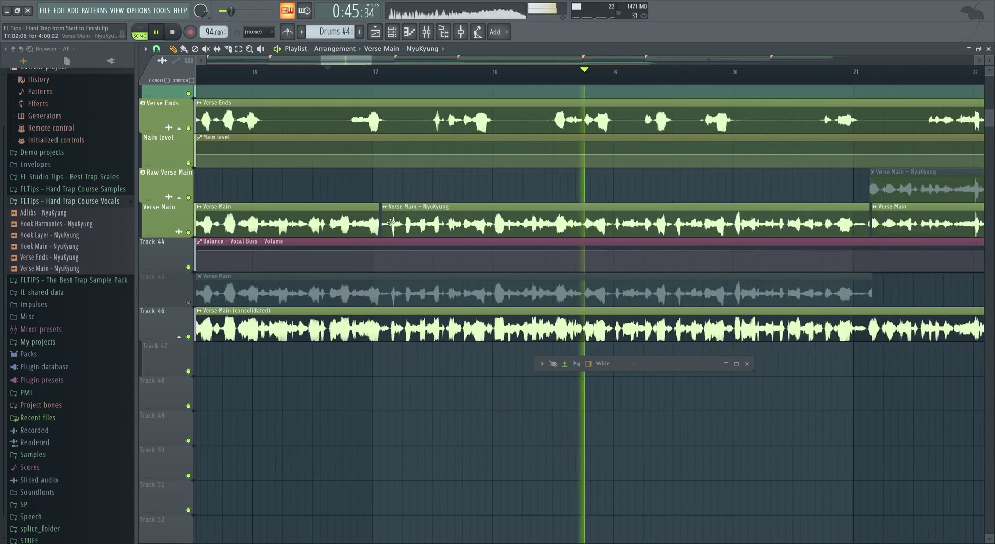
left_click(396, 82)
key("space")
key("space")
key("KP_Divide")
key("space")
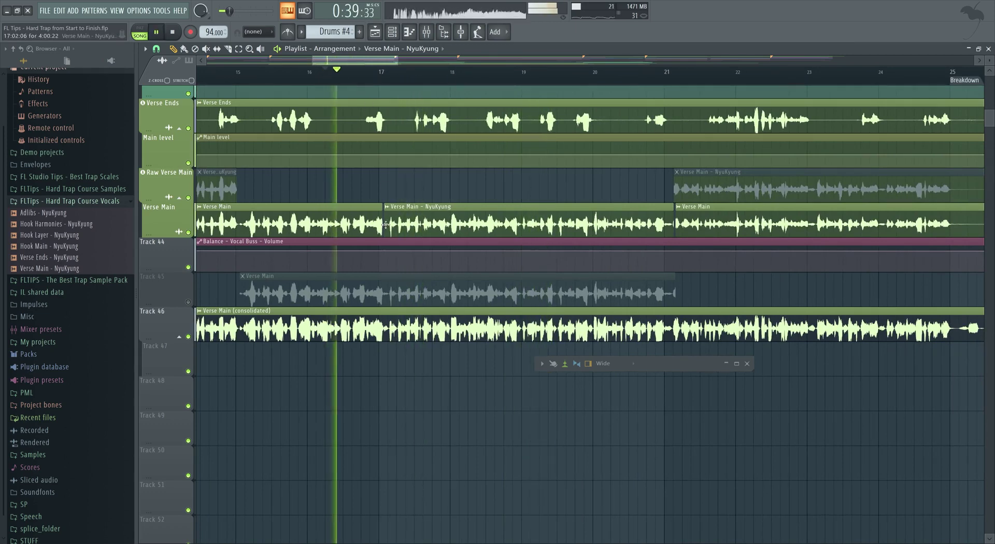
scroll(385, 225, "up", 3)
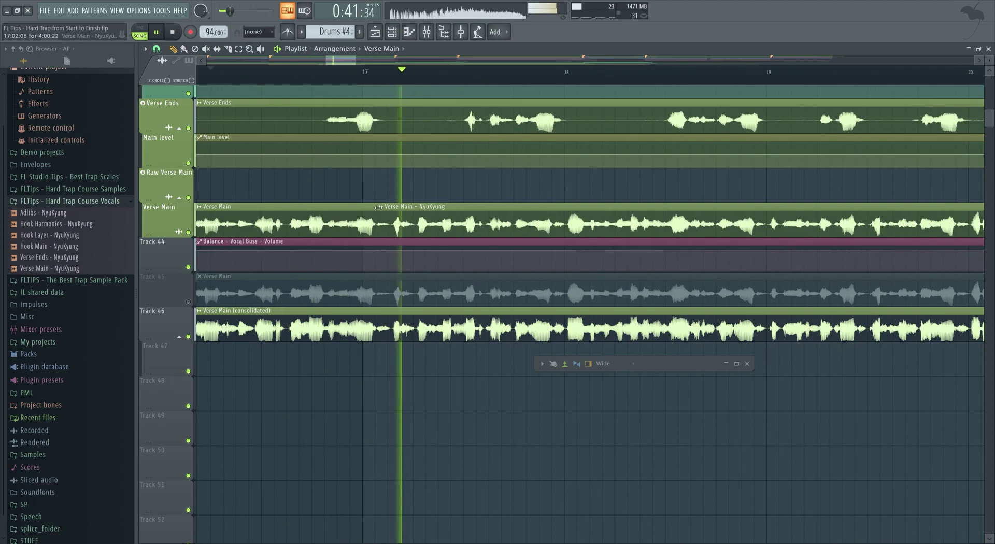
scroll(377, 207, "down", 3)
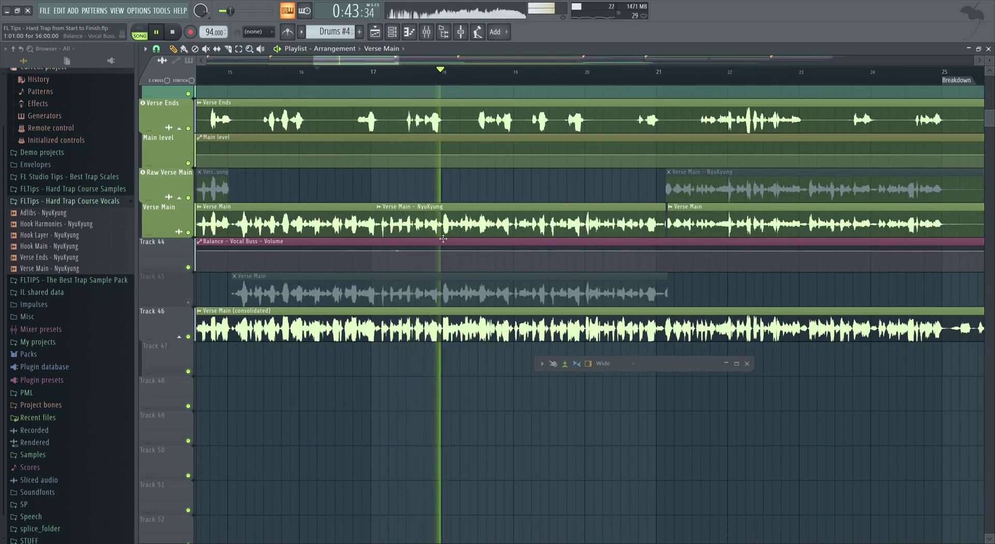
scroll(443, 239, "down", 4)
scroll(442, 239, "up", 2)
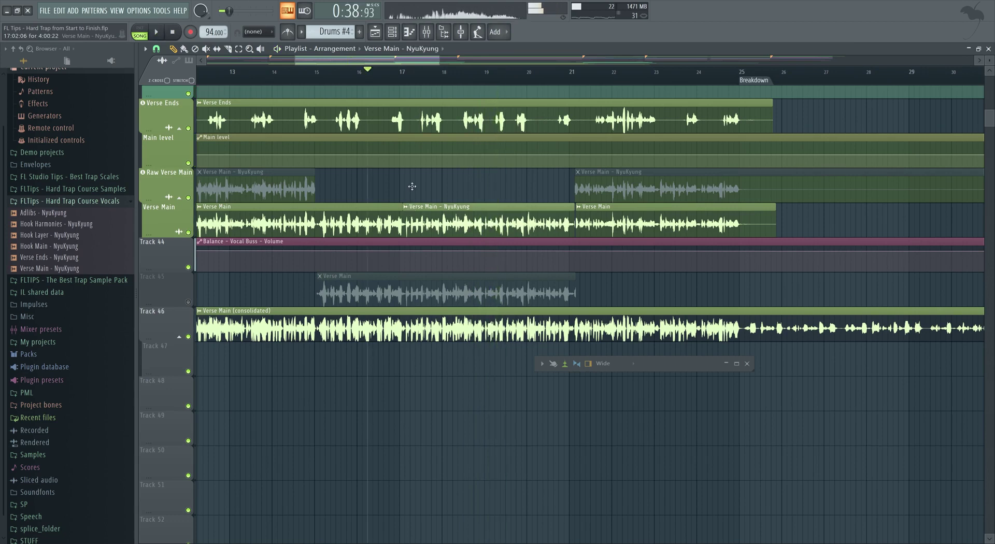
Step: Adjust the first Verse Main clip's end and test splicing the raw take in at bar 17, then undo it
left_click_drag(418, 204, 419, 291)
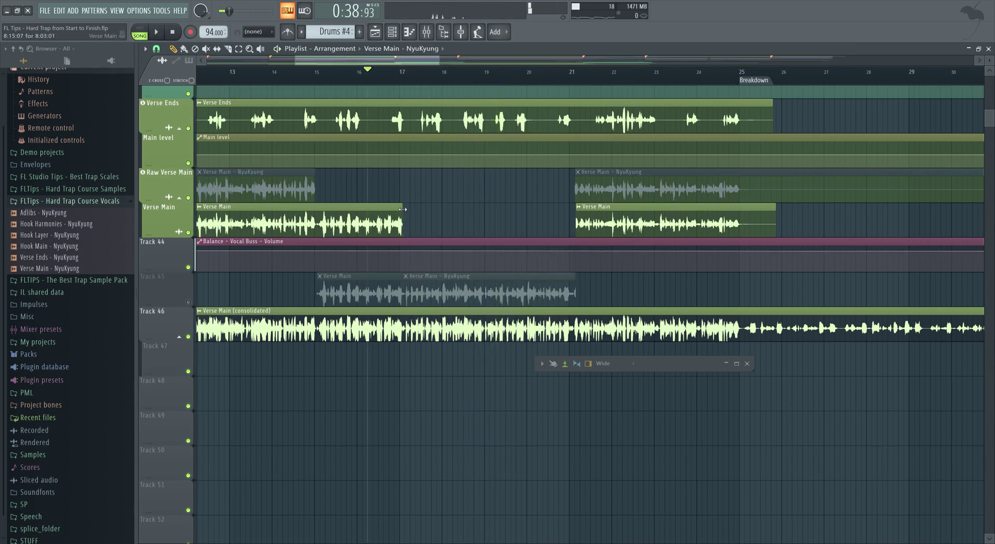
left_click_drag(402, 208, 540, 209)
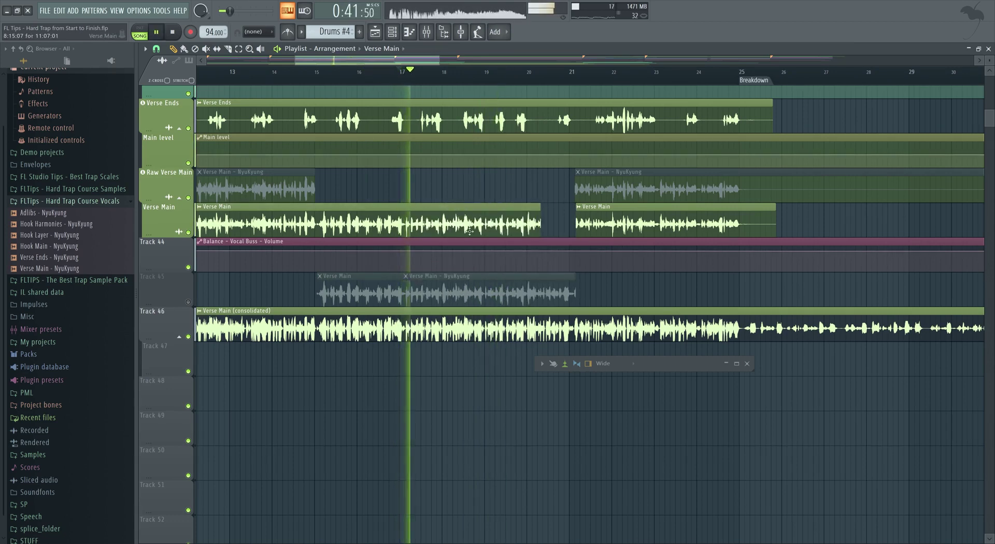
key("space")
left_click_drag(540, 207, 461, 207)
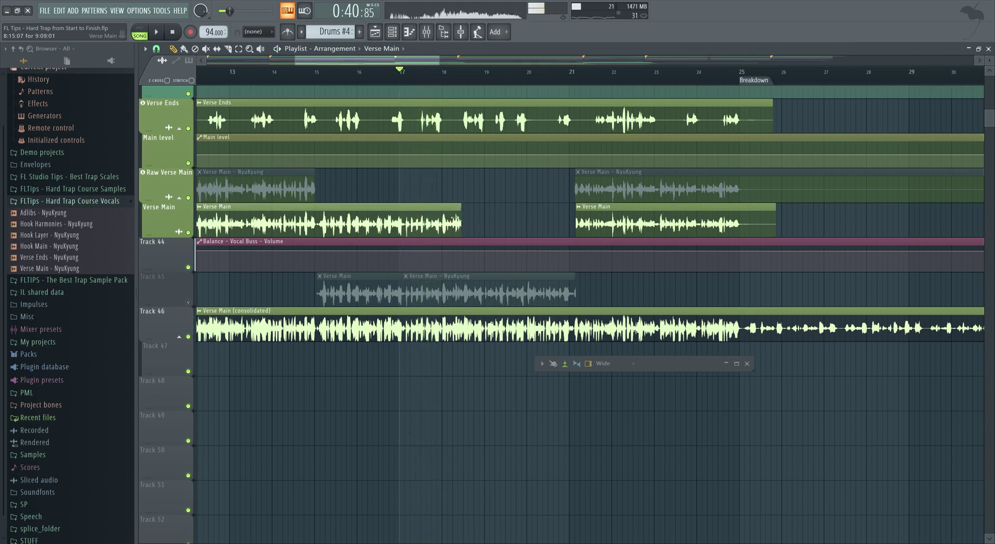
left_click_drag(428, 281, 425, 213)
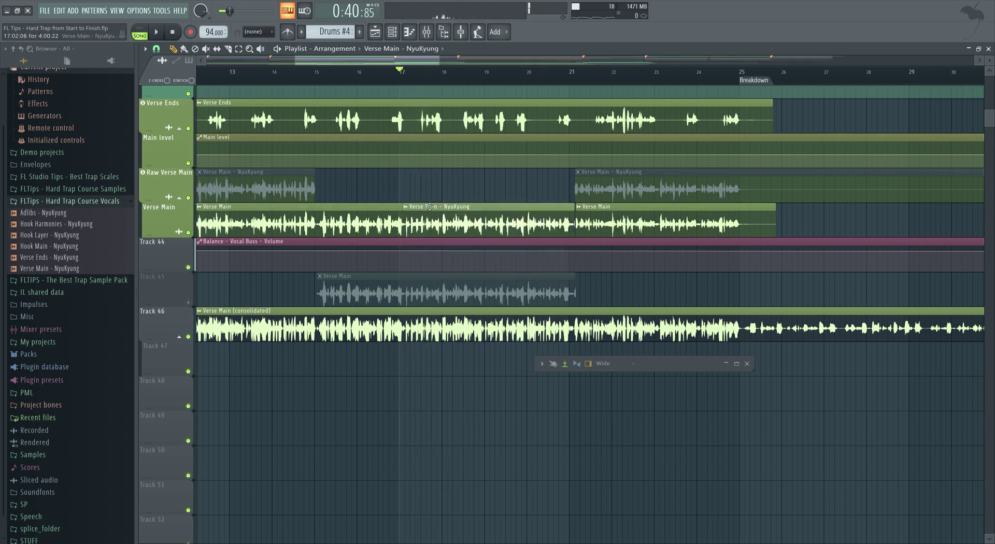
key("space")
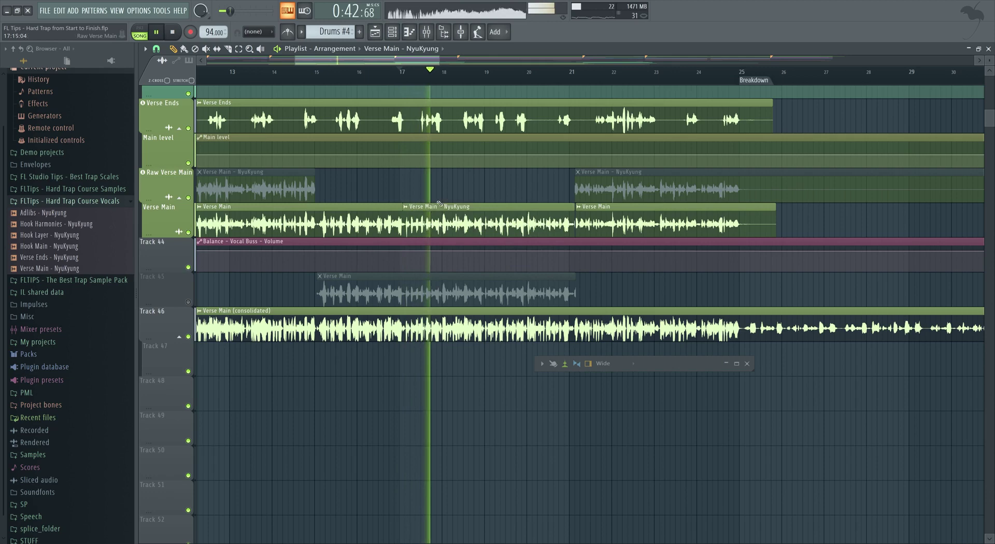
scroll(438, 193, "down", 1)
scroll(567, 270, "up", 1)
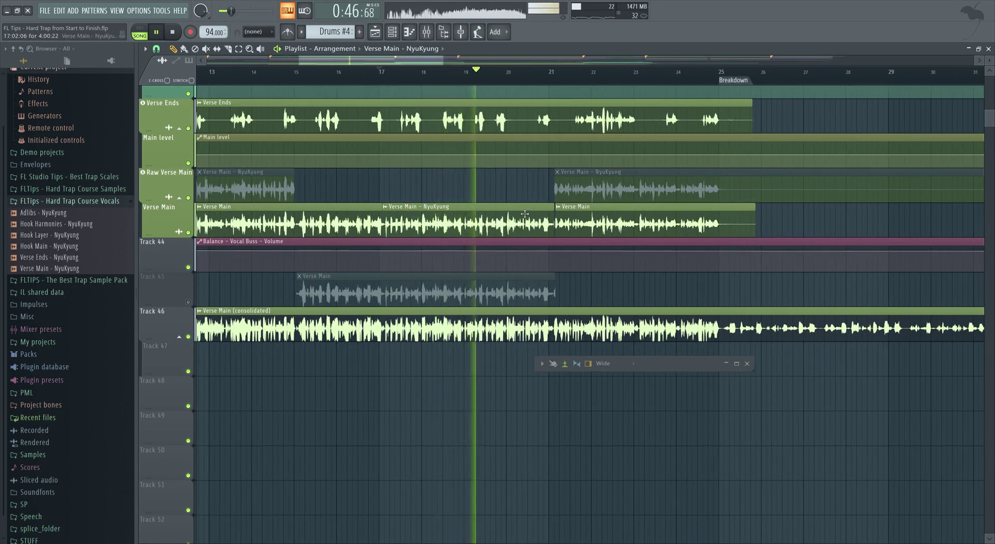
key("space")
key("ctrl+z")
Step: Swap the Verse Main clip near bar 19 with the Track 45 clip and extend the raw take to fill the gap
scroll(490, 288, "up", 7)
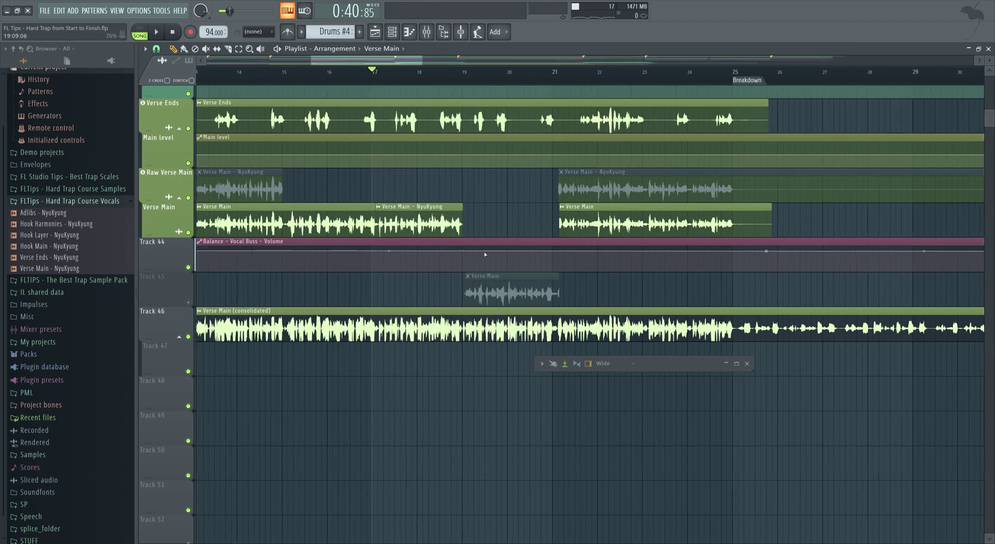
left_click_drag(490, 285, 490, 201)
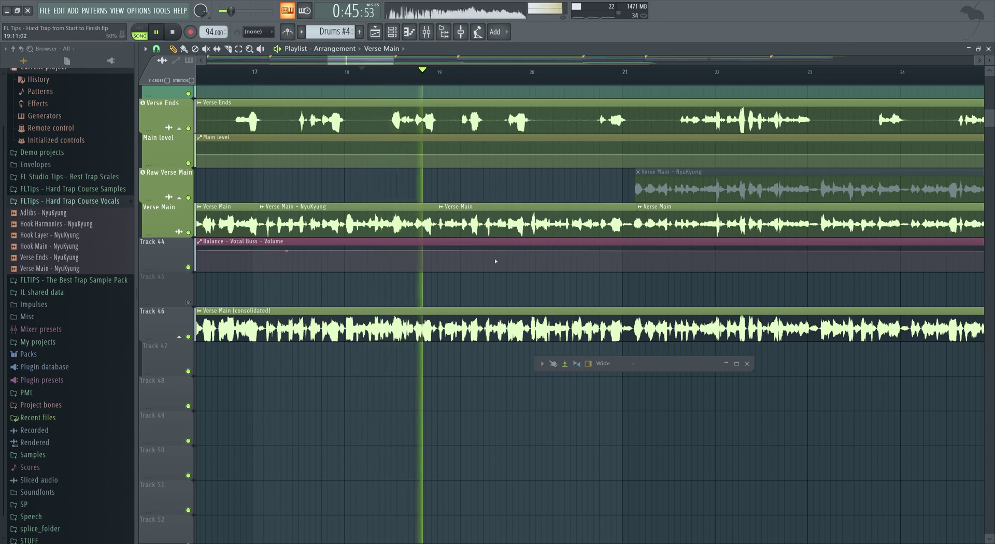
scroll(468, 246, "down", 3)
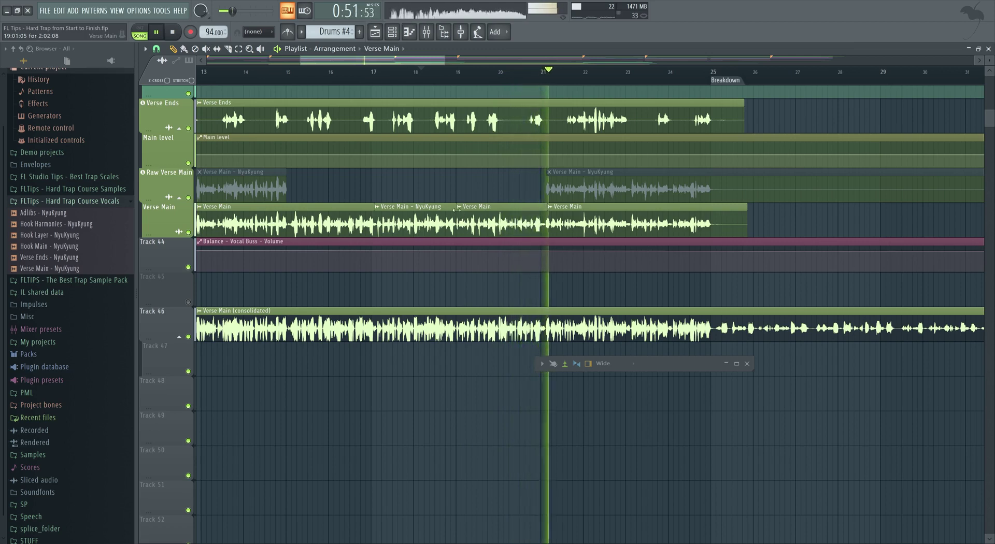
left_click_drag(457, 210, 457, 280)
left_click_drag(456, 211, 546, 212)
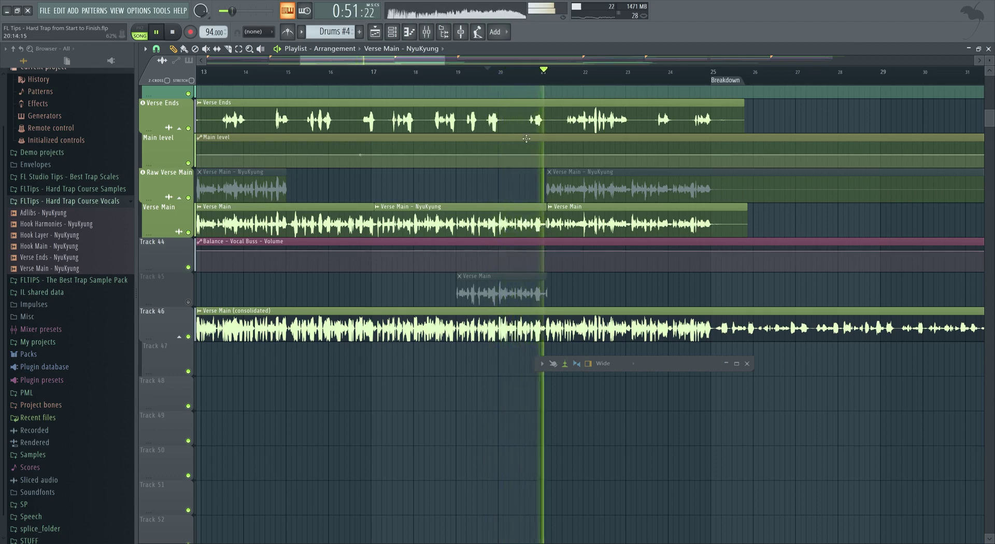
left_click(436, 79)
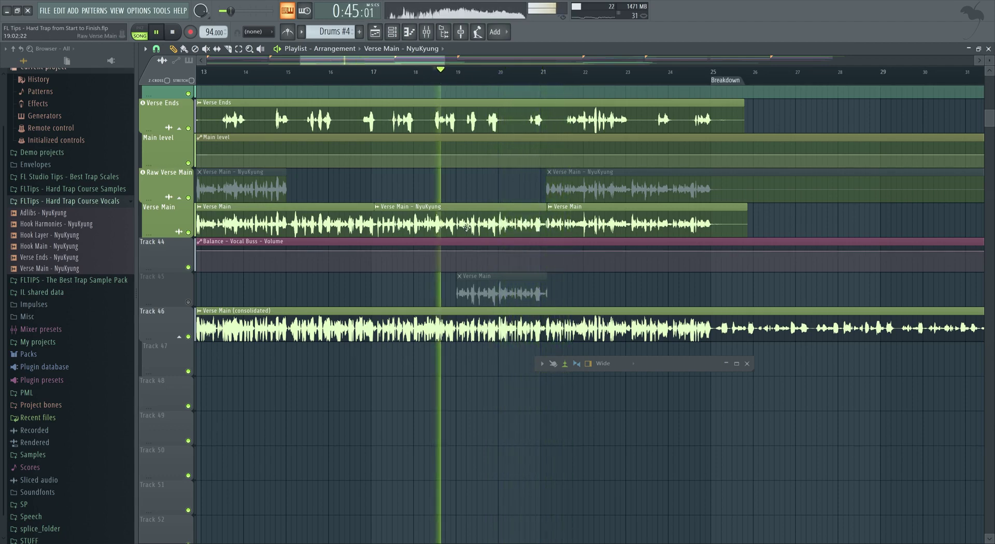
scroll(474, 277, "up", 3)
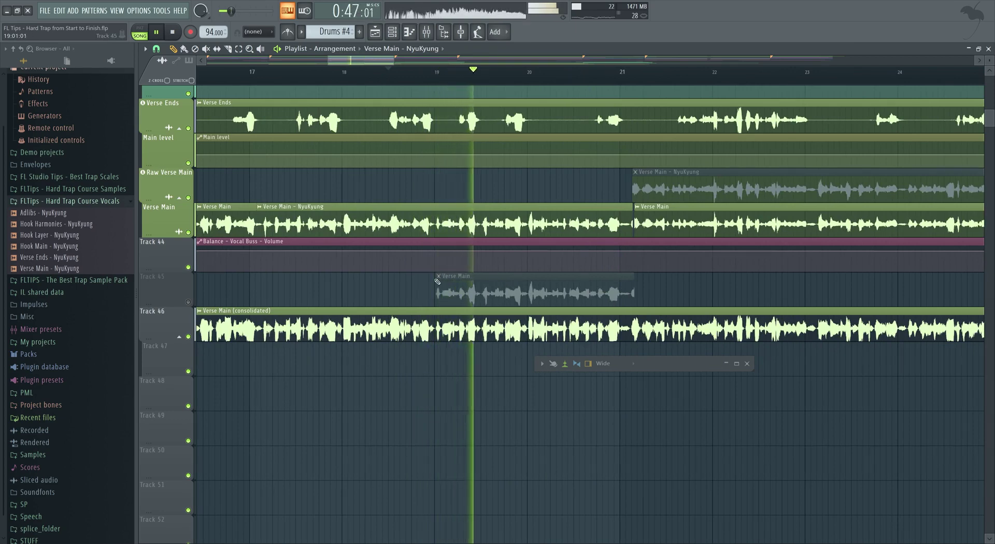
Step: Trim the Track 45 clip's start and move it into the Verse Main row, checking by playback
left_click_drag(436, 279, 569, 278)
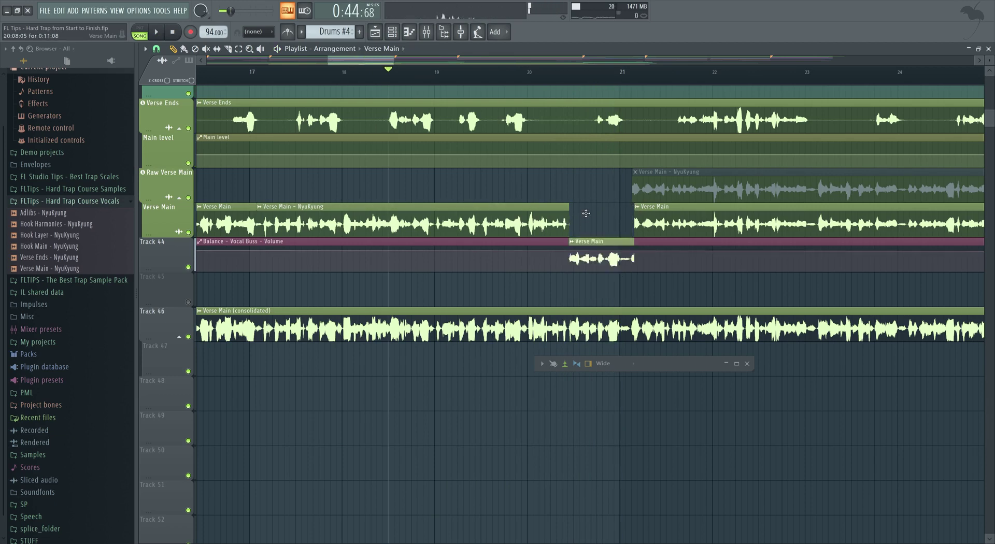
key("space")
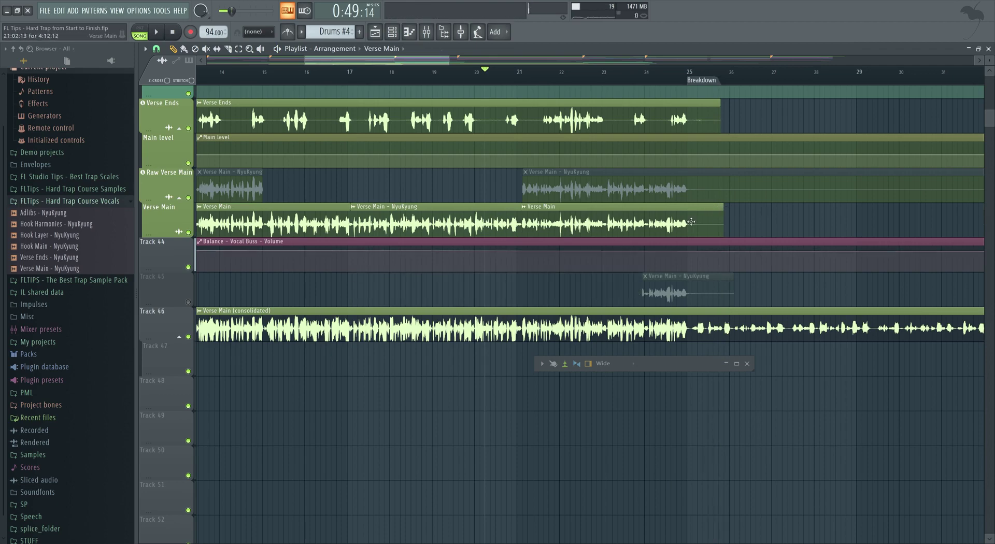
scroll(639, 233, "up", 5)
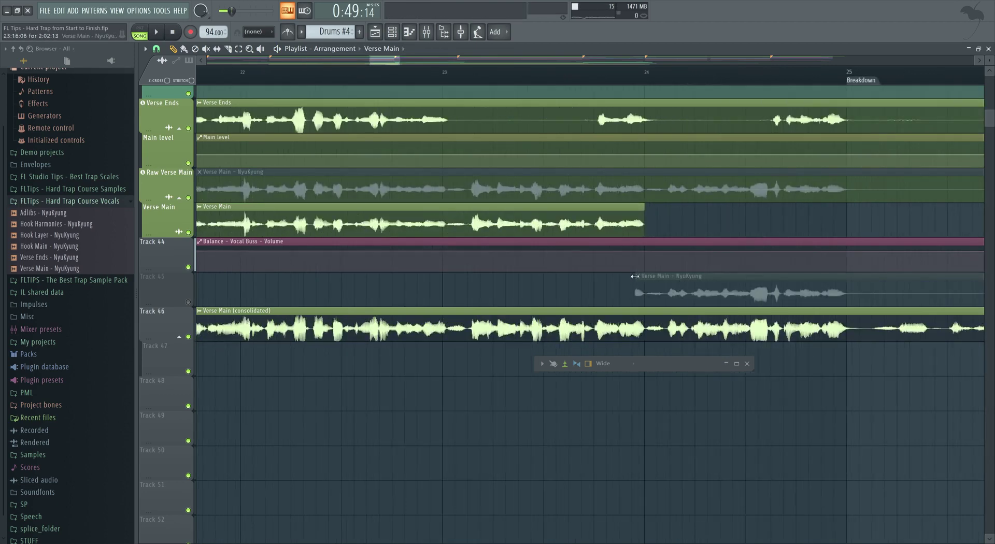
left_click_drag(675, 275, 665, 222)
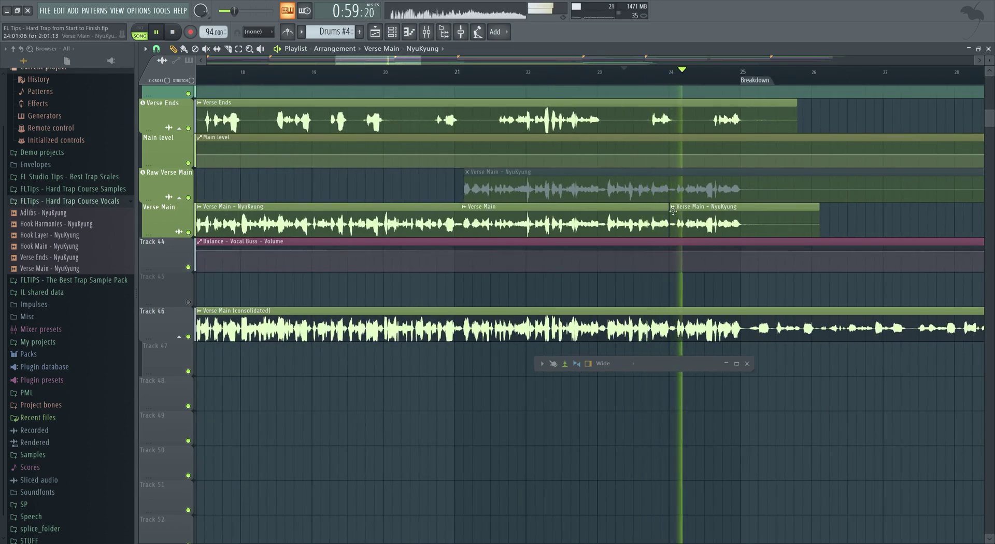
scroll(667, 209, "up", 3)
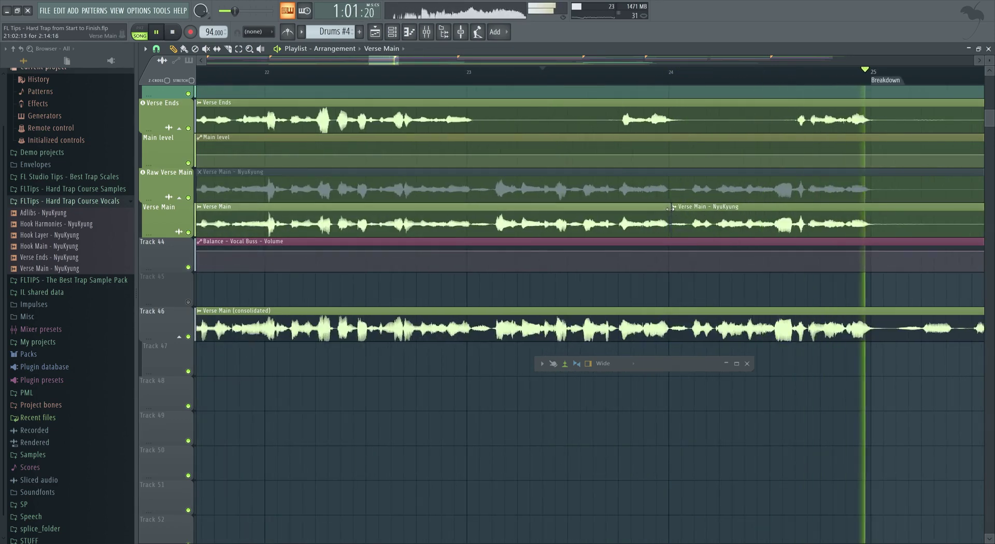
key("space")
scroll(671, 215, "up", 1)
scroll(674, 223, "down", 3)
scroll(710, 224, "up", 6)
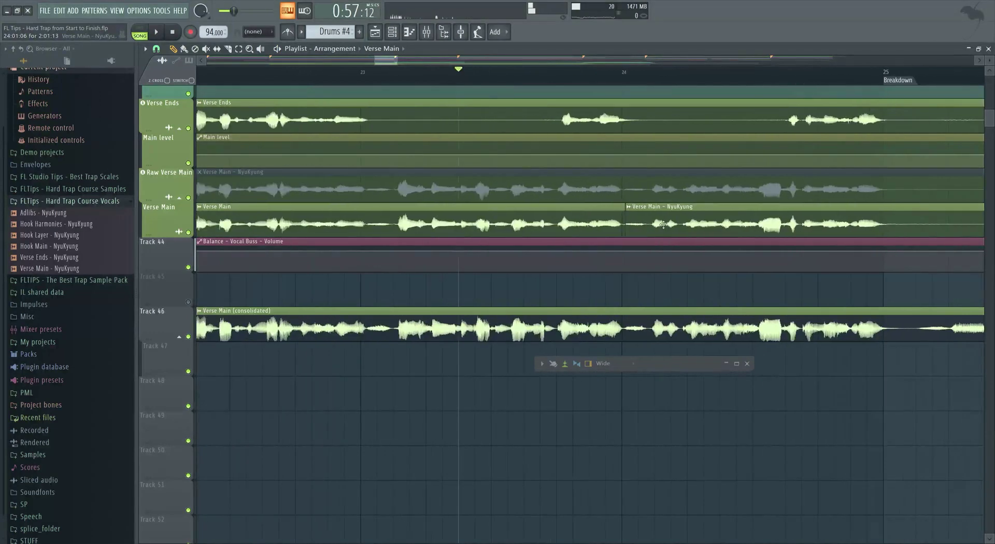
Step: Set the Verse Main - NyuKyung clip's declicking mode to Generic (bleeding)
double_click(611, 213)
left_click(774, 164)
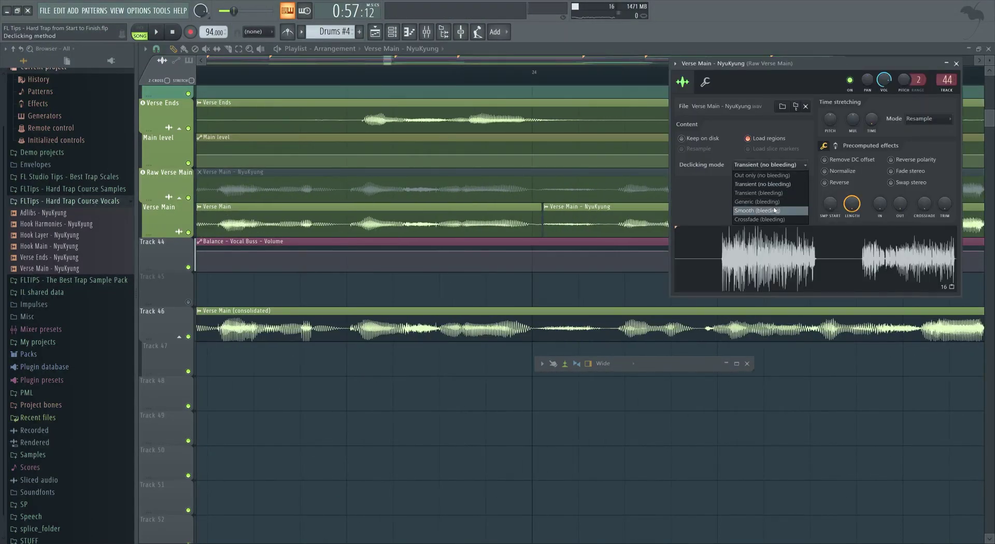
left_click(772, 202)
left_click(957, 63)
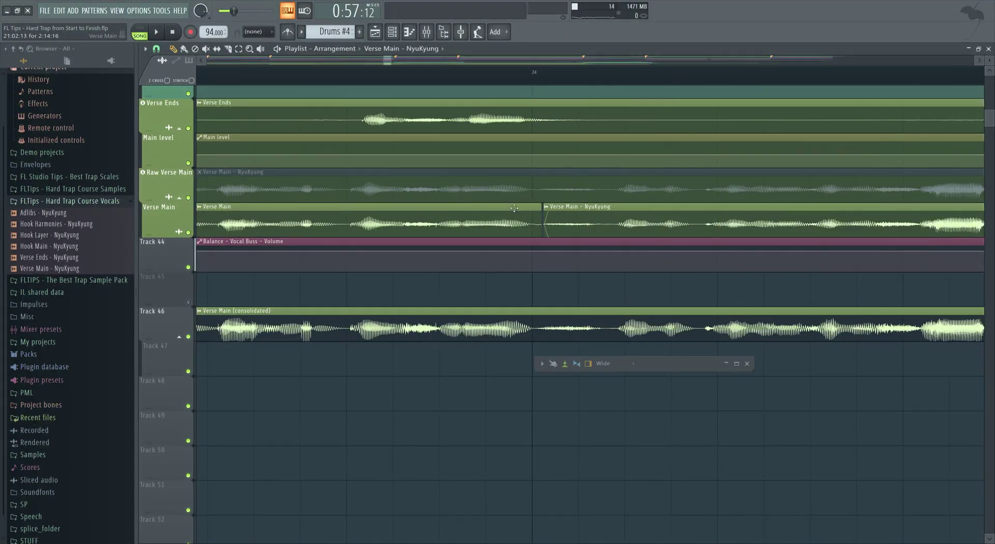
Step: Set the processed Verse Main clip's declicking to Generic (bleeding) and play the arrangement
double_click(507, 213)
left_click(306, 227)
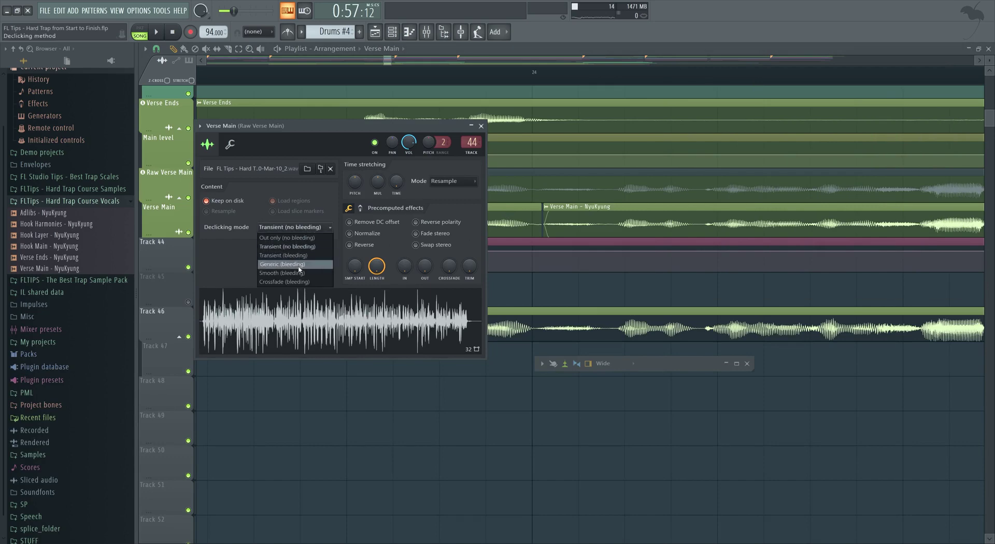
left_click(299, 267)
left_click(482, 125)
key("space")
scroll(586, 284, "down", 8)
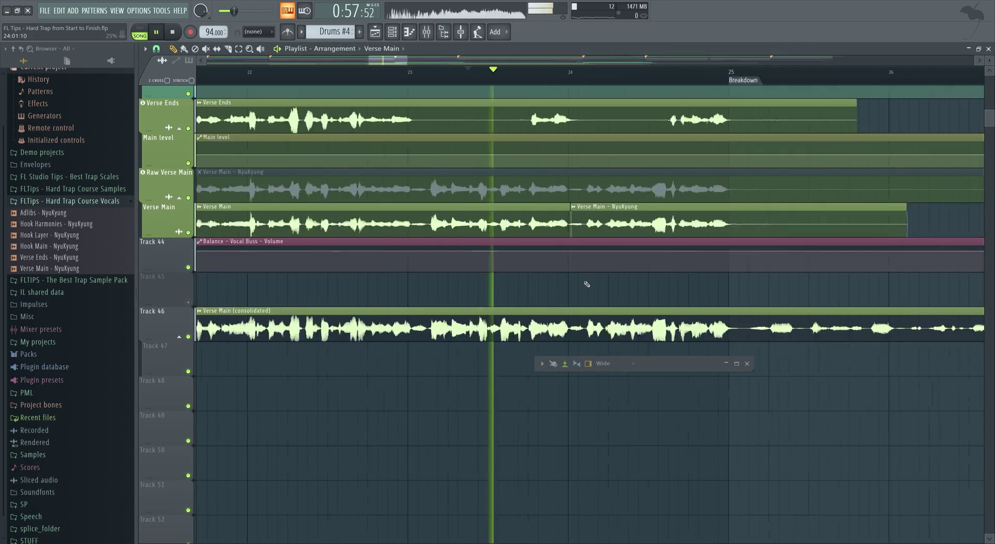
scroll(433, 266, "down", 2)
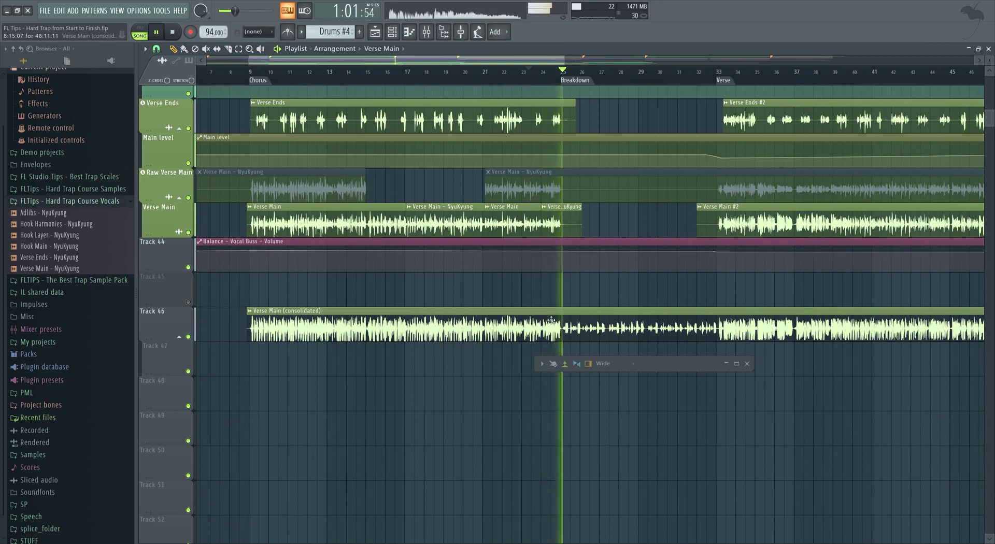
Step: Rename the consolidated vocal clip to 'Vocal Signal' with the default grey colour
right_click(248, 317)
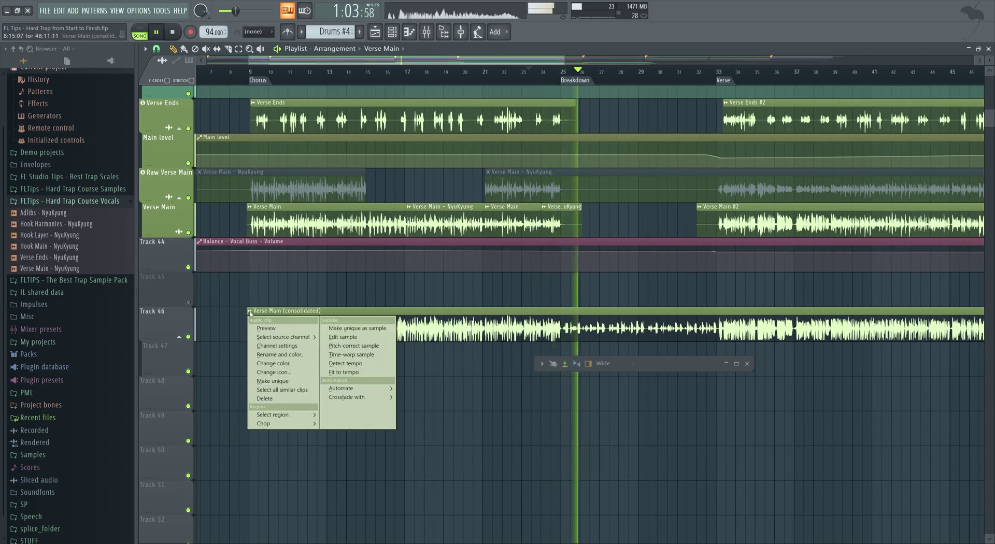
left_click(280, 354)
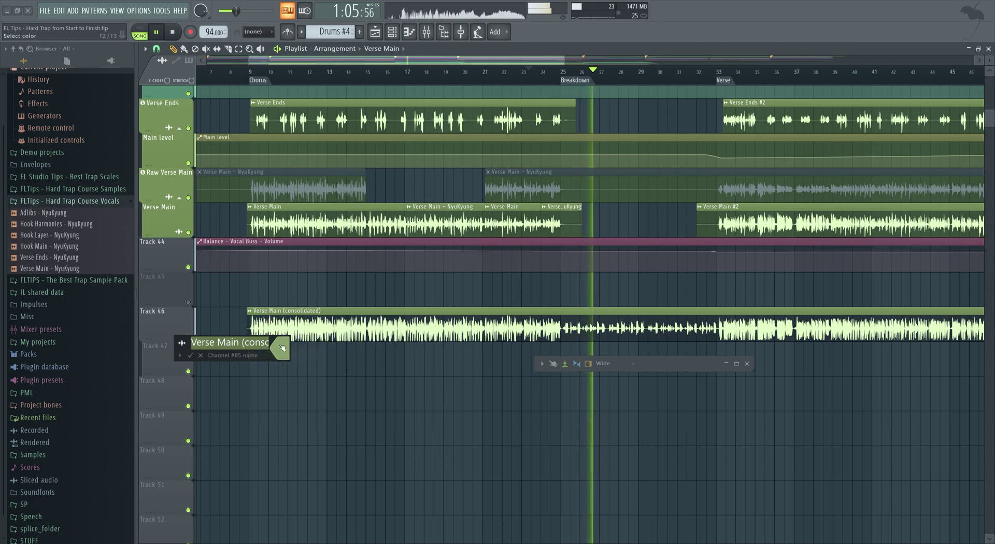
type("Vocal Signal")
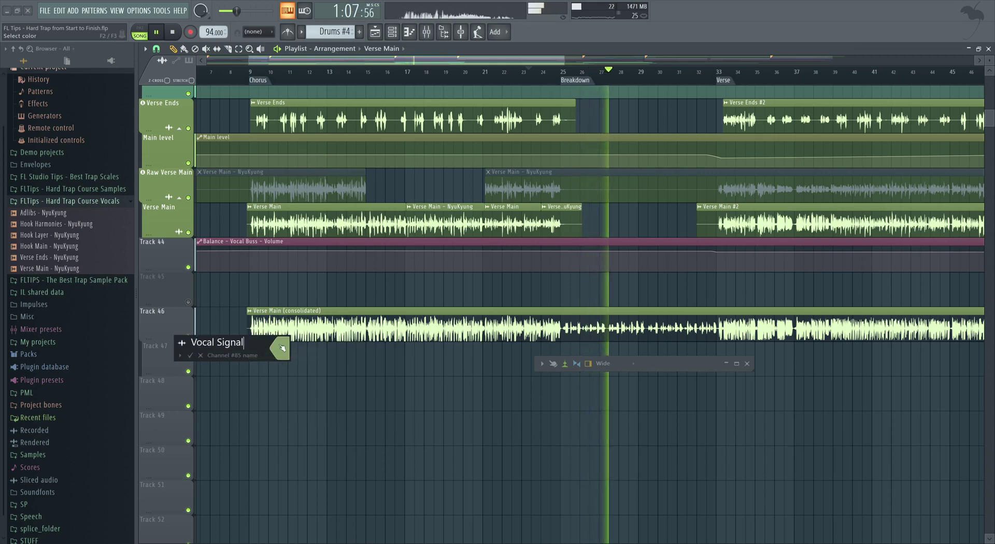
left_click(280, 347)
left_click(294, 512)
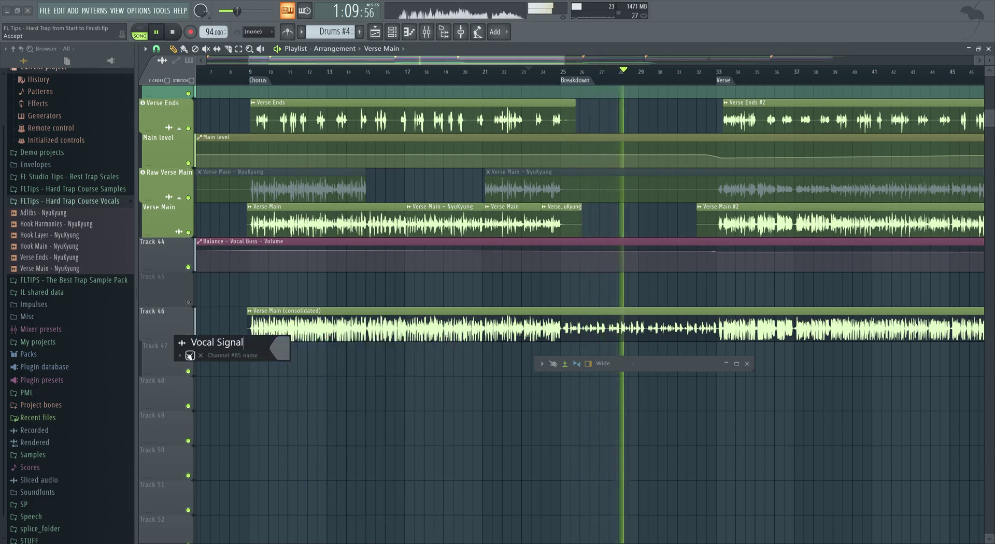
left_click(190, 356)
Step: Name track 46 after its Vocal Signal clip
right_click(167, 310)
left_click(167, 317)
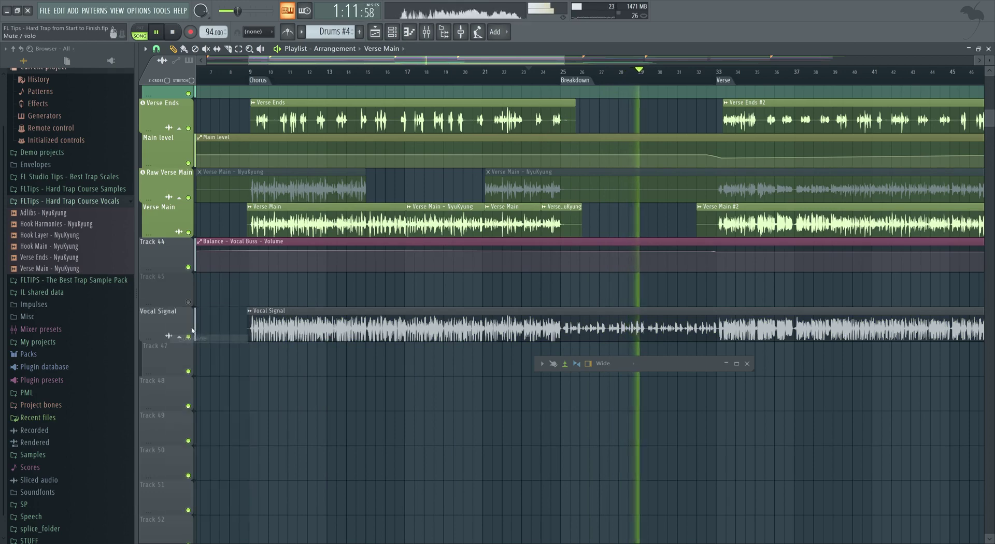
scroll(166, 317, "up", 1)
scroll(244, 309, "down", 3)
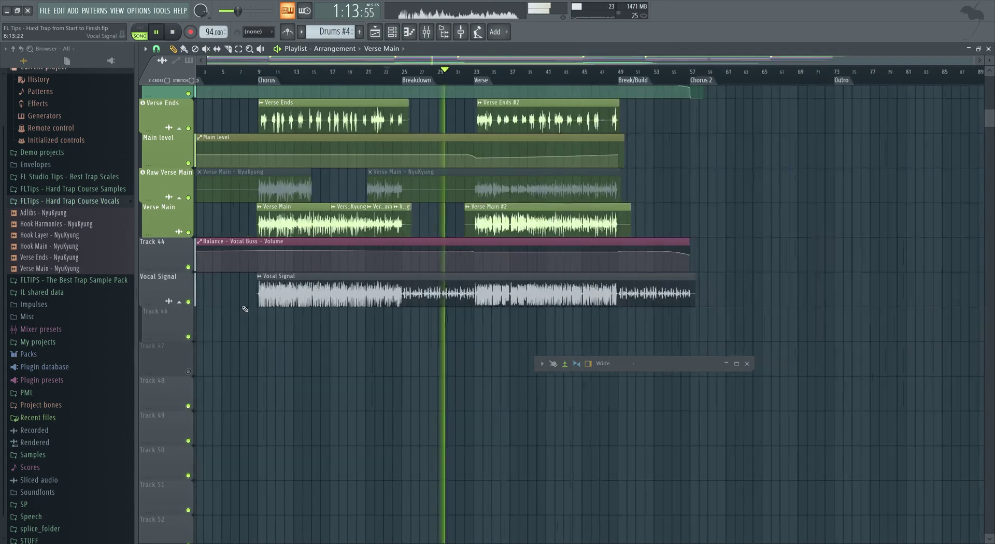
scroll(320, 336, "up", 2)
scroll(331, 353, "up", 1)
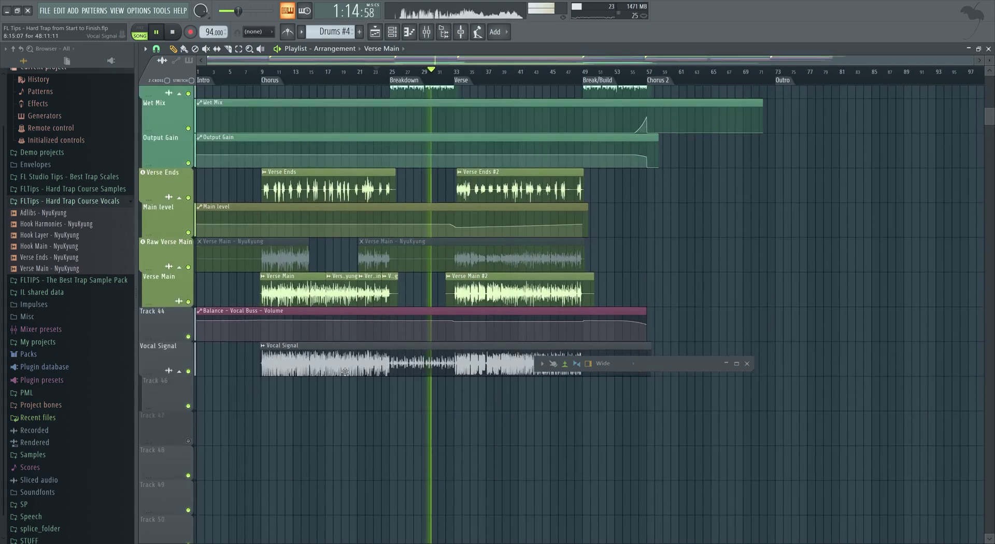
Step: Close the small floating Wide plugin window
left_click(747, 363)
scroll(513, 239, "up", 2)
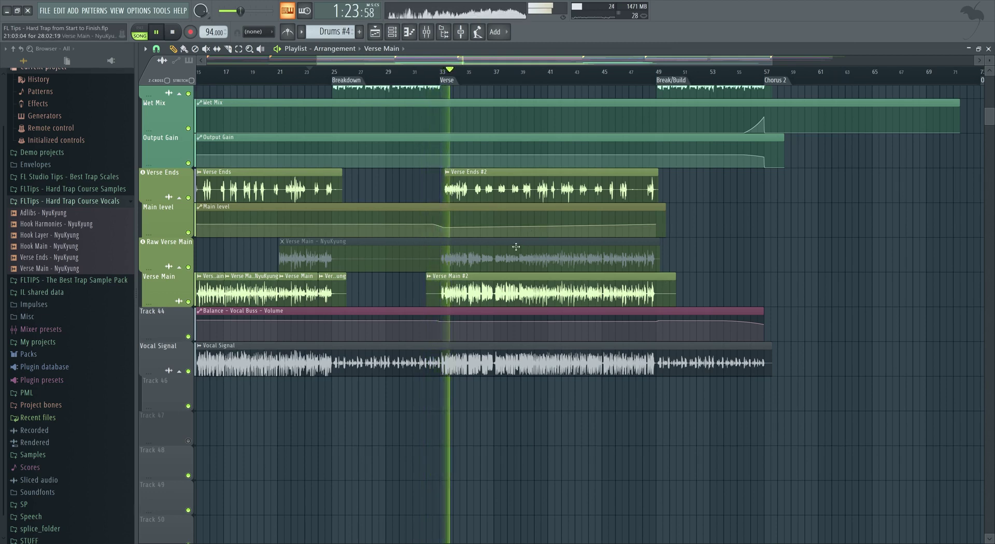
scroll(511, 269, "down", 2)
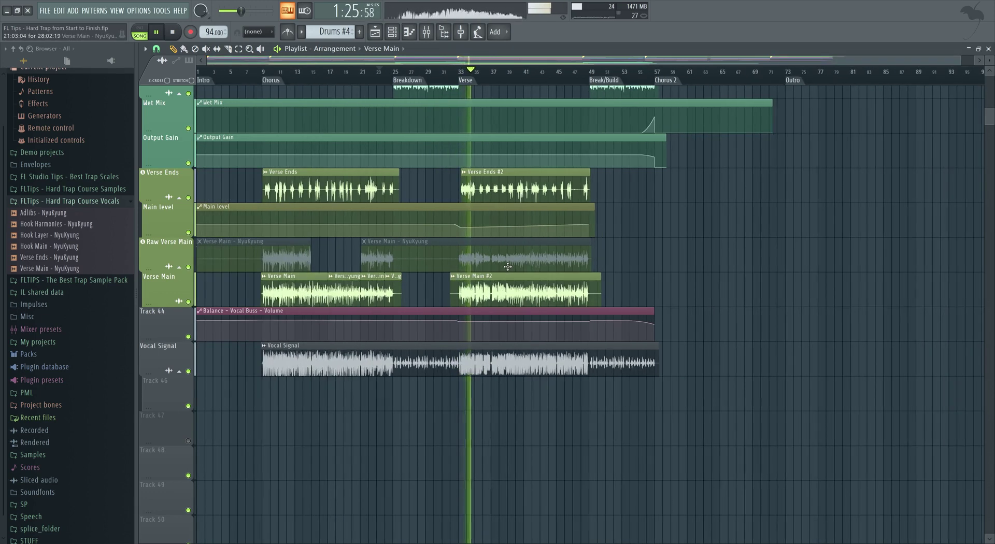
Step: Play from just before the chorus and enlarge the Mixer to show Raw Verse Main's effect slots
key("space")
left_click(249, 73)
key("space")
scroll(247, 74, "up", 6)
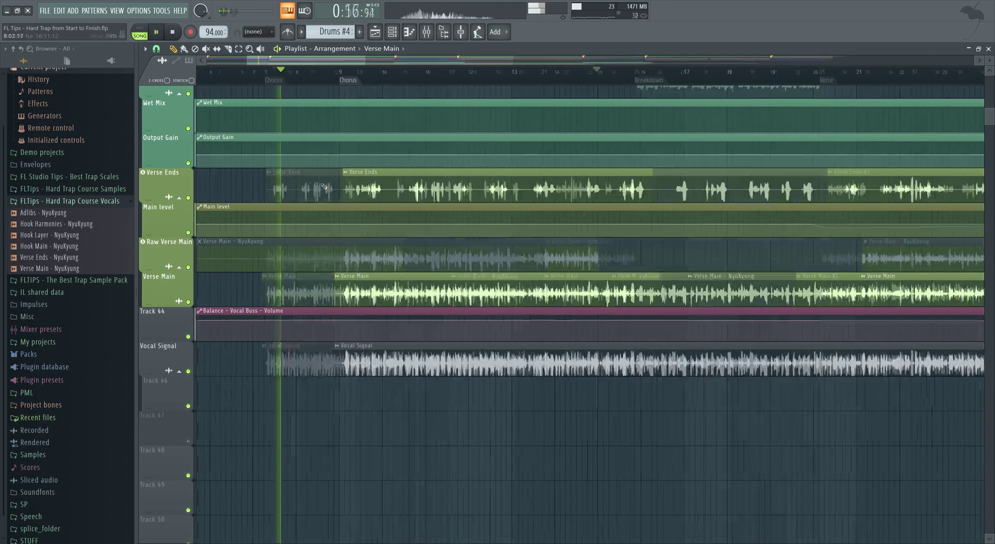
left_click(427, 32)
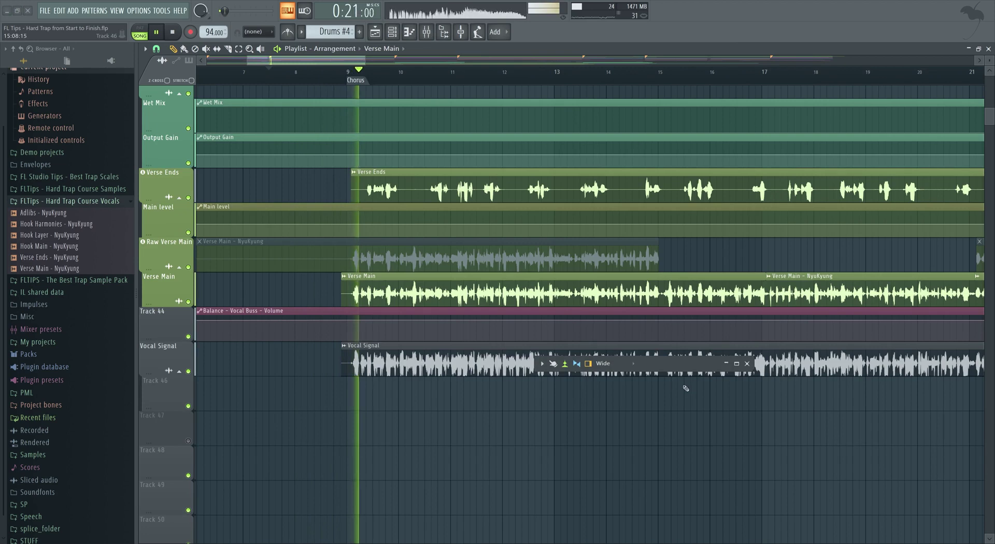
left_click_drag(680, 370, 680, 543)
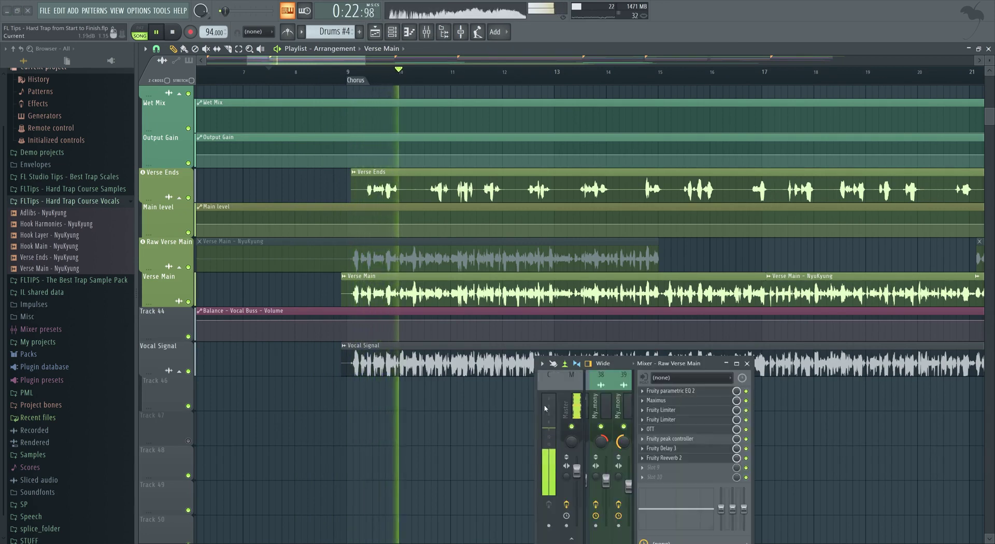
left_click_drag(534, 417, 294, 418)
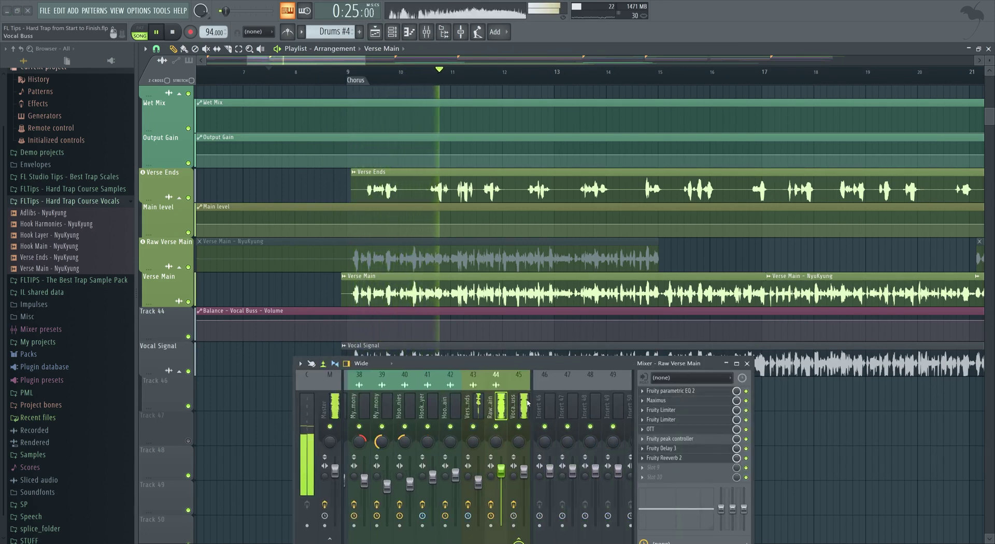
key("space")
Step: Load Fruity parametric EQ 2 on Raw Verse Main and dip its low shelf about 3 dB near 424 Hz
left_click(647, 469)
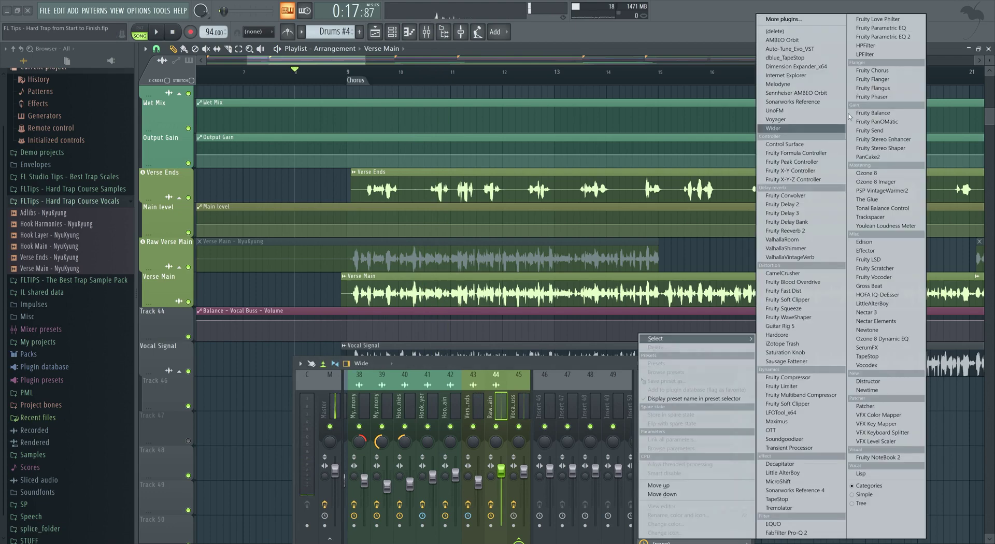
left_click(881, 39)
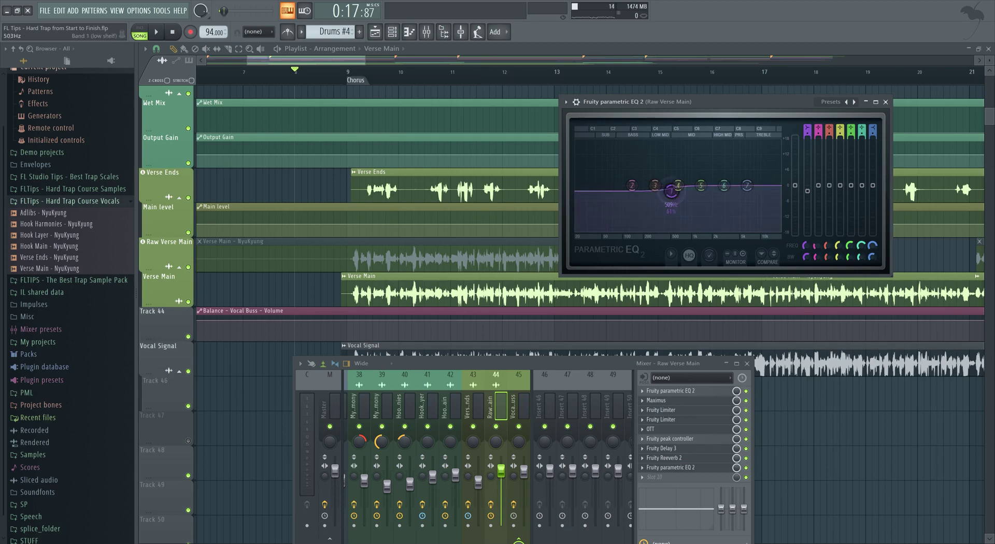
key("space")
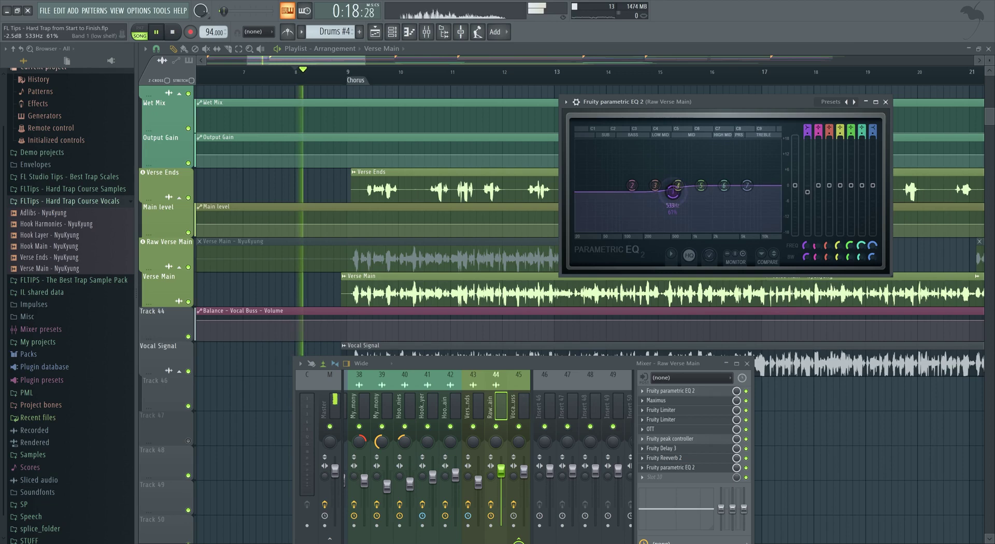
left_click_drag(673, 191, 666, 194)
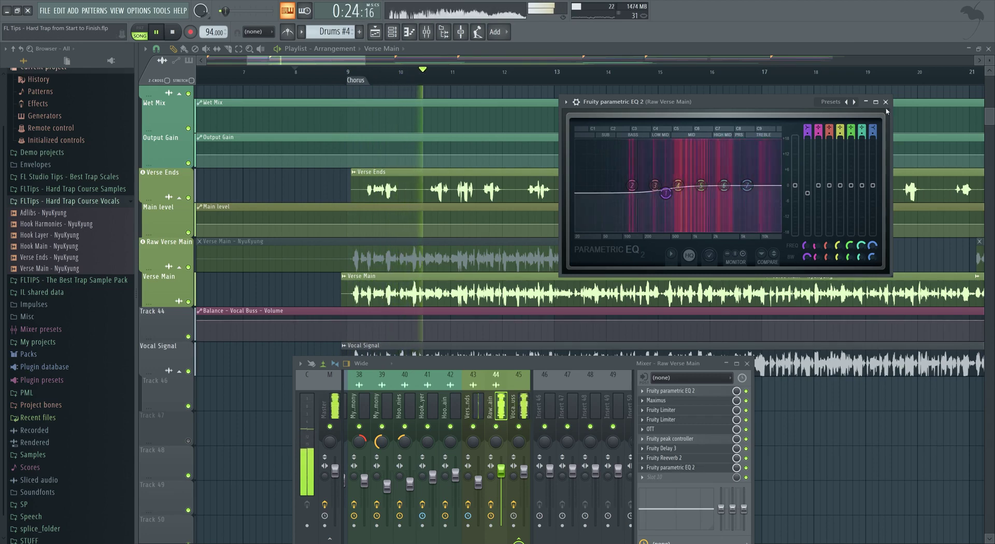
left_click(885, 102)
Step: Stop playback and close the open EQ window
scroll(468, 146, "down", 2)
scroll(468, 142, "down", 3)
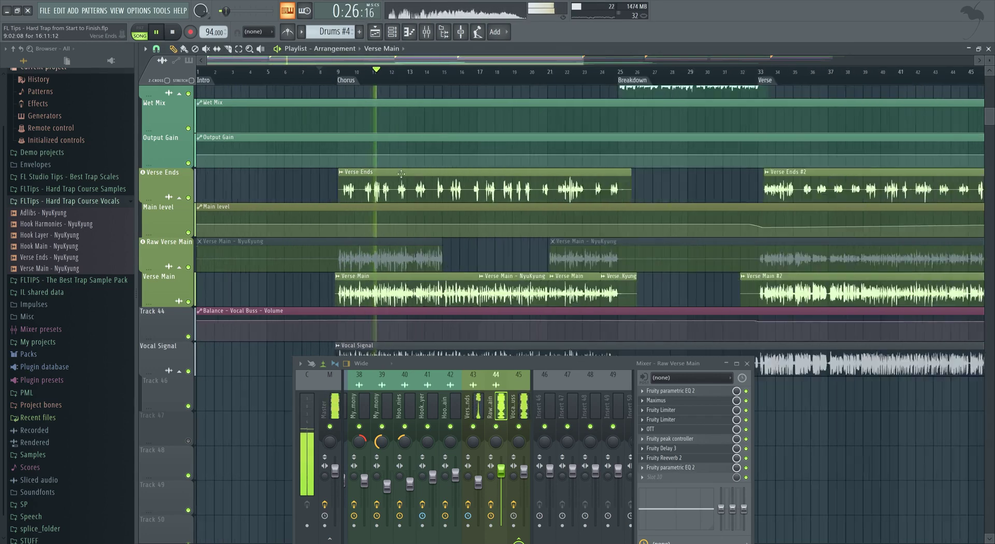
key("space")
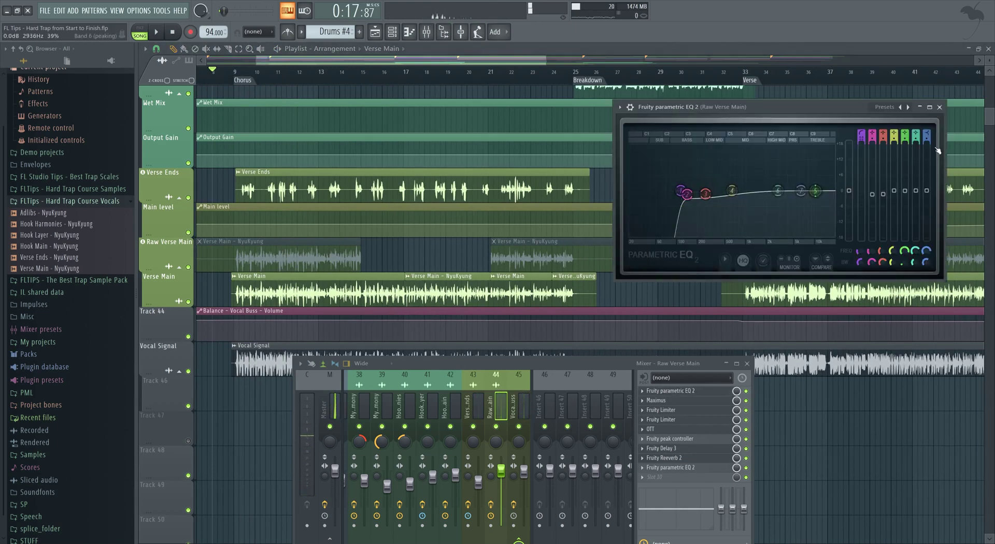
left_click(939, 108)
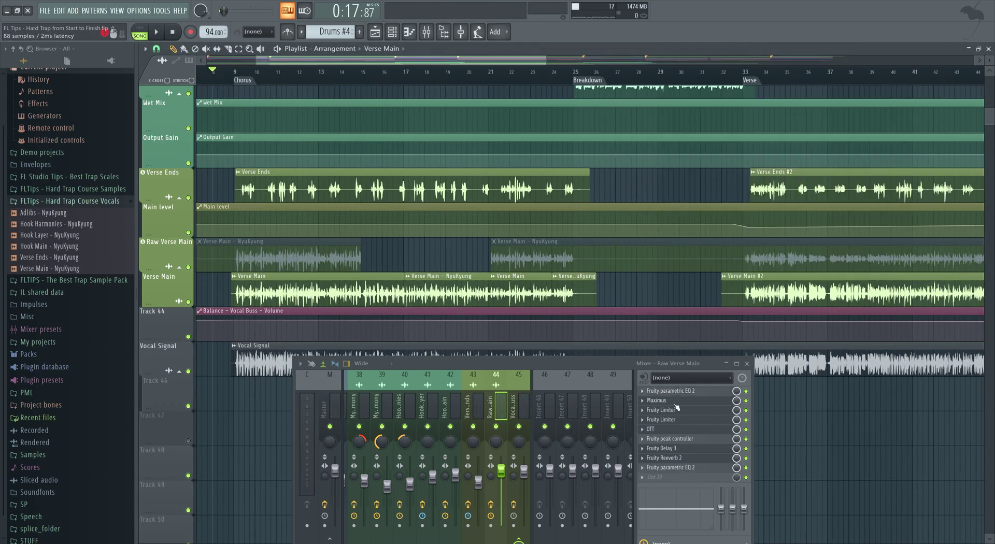
Step: Reopen the Raw Verse Main parametric EQ and collapse its window to the title bar
scroll(224, 240, "up", 1)
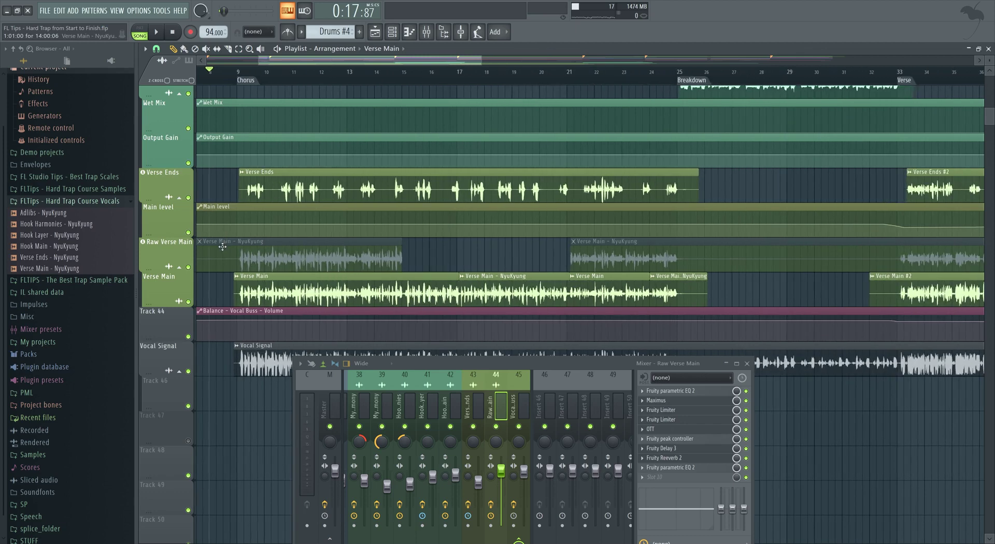
scroll(232, 255, "down", 1)
scroll(237, 251, "up", 1)
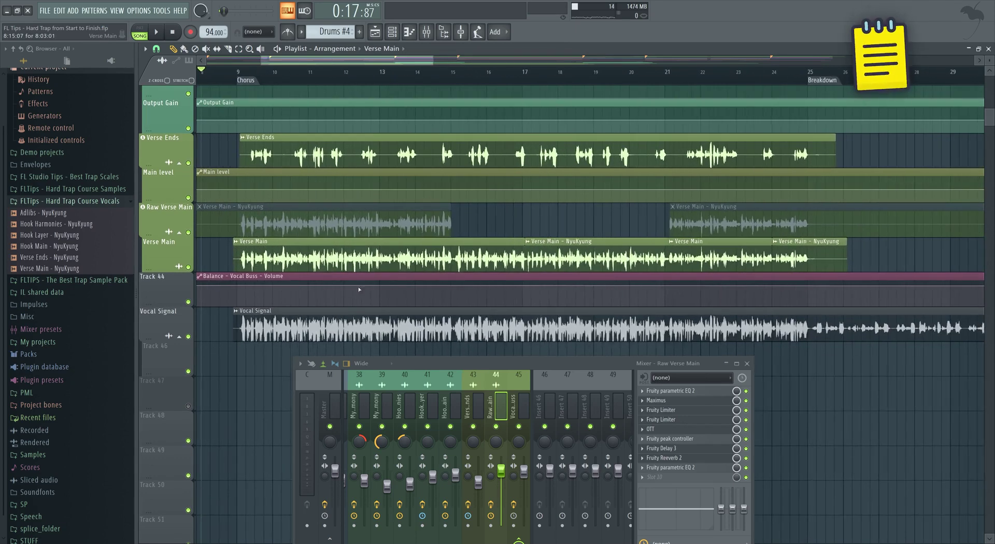
left_click(685, 468)
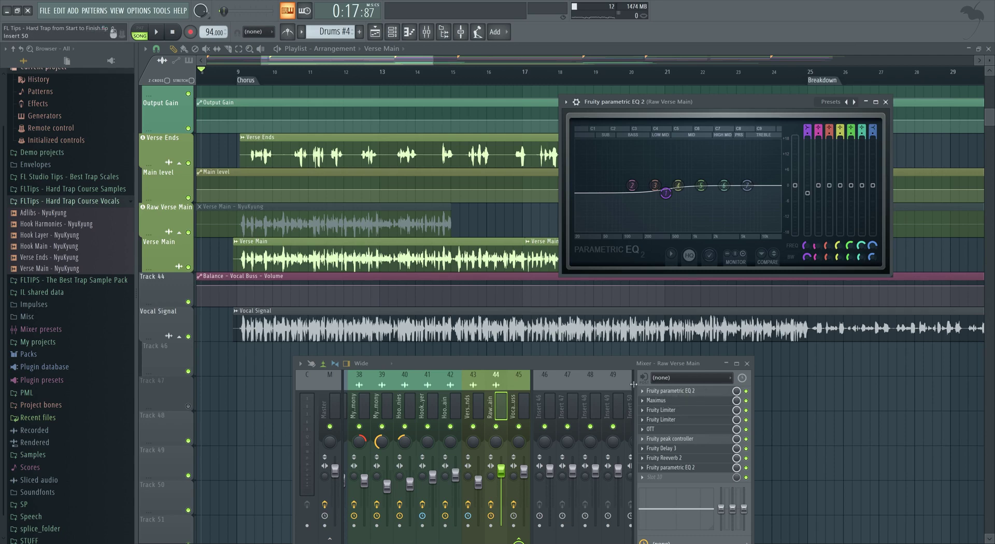
left_click(867, 102)
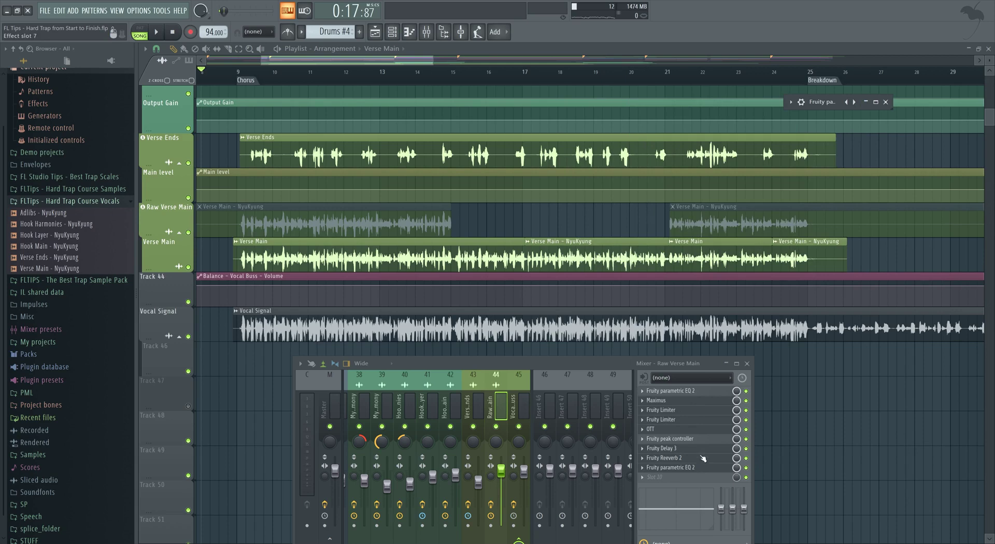